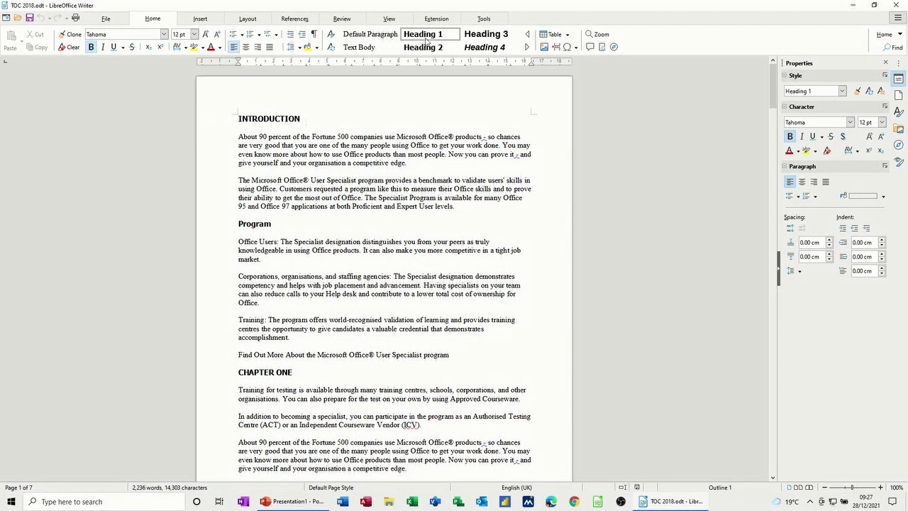
# Switch the Program heading to the Heading 1 style and back to Heading 2.
pyautogui.click(268, 223)
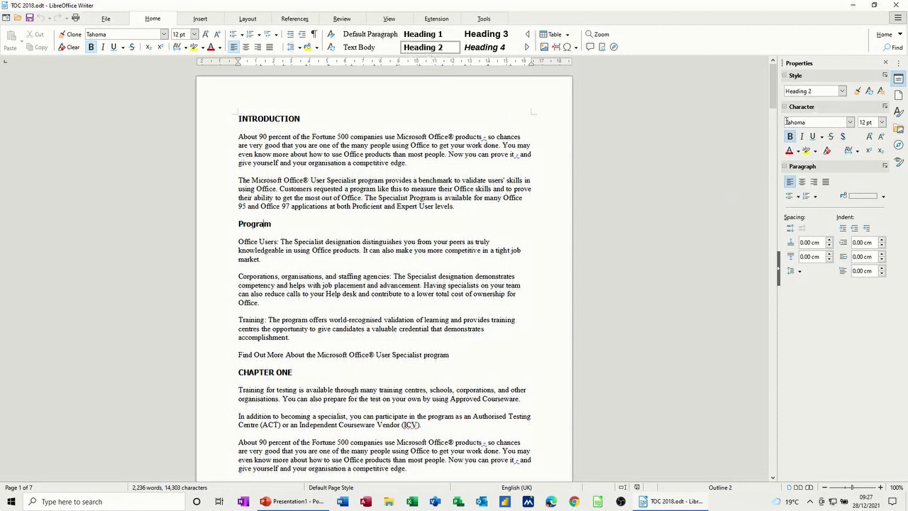
pyautogui.click(425, 37)
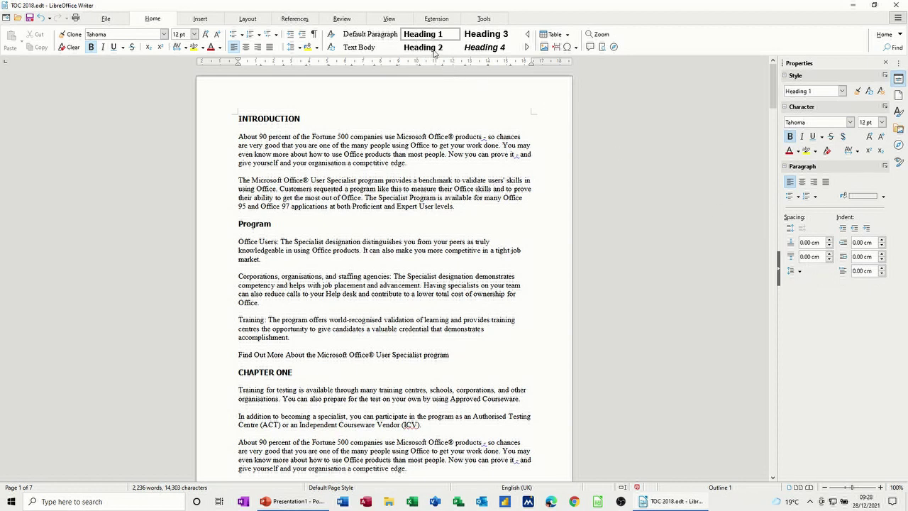
pyautogui.click(428, 50)
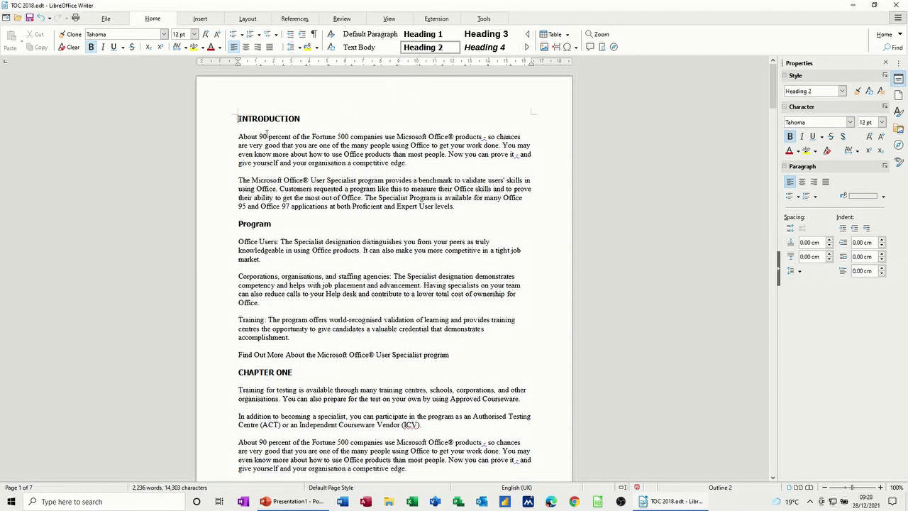
# Add an empty paragraph above the INTRODUCTION heading and give it the Text Body style.
pyautogui.hotkey('ctrl', '1')
pyautogui.press('Return')
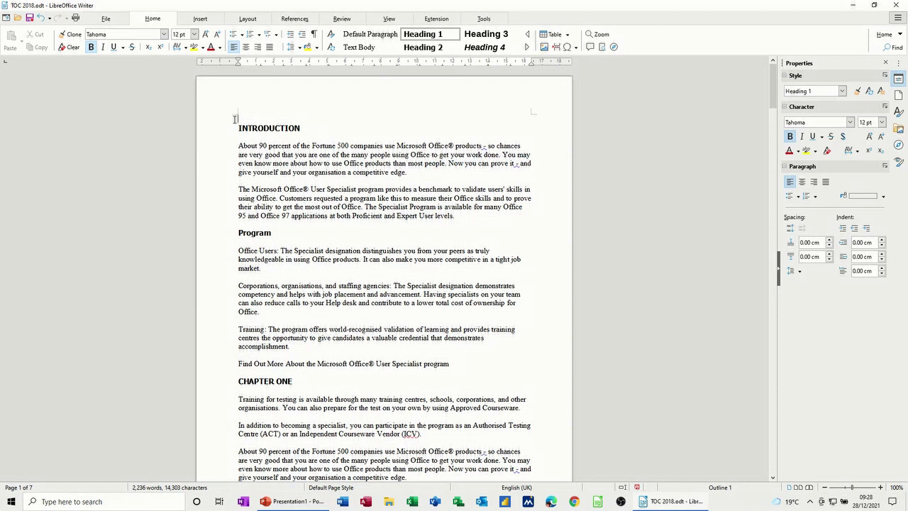
pyautogui.click(355, 48)
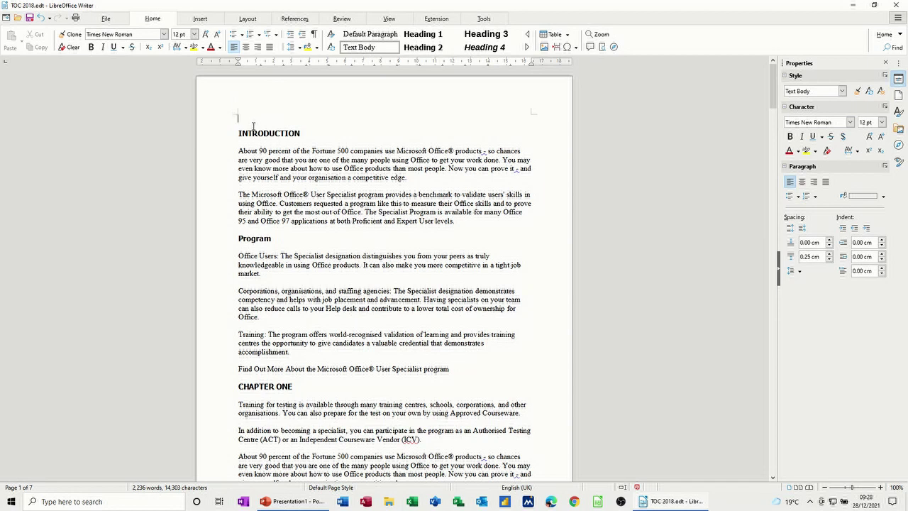
pyautogui.hotkey('shift', 'Right')
pyautogui.hotkey('shift', 'Right')
pyautogui.hotkey('shift', 'Right')
pyautogui.hotkey('shift', 'Right')
pyautogui.hotkey('shift', 'Right')
pyautogui.hotkey('shift', 'Right')
pyautogui.hotkey('shift', 'Right')
pyautogui.hotkey('shift', 'Right')
pyautogui.hotkey('shift', 'Right')
pyautogui.hotkey('shift', 'Right')
pyautogui.hotkey('shift', 'Right')
pyautogui.hotkey('shift', 'Right')
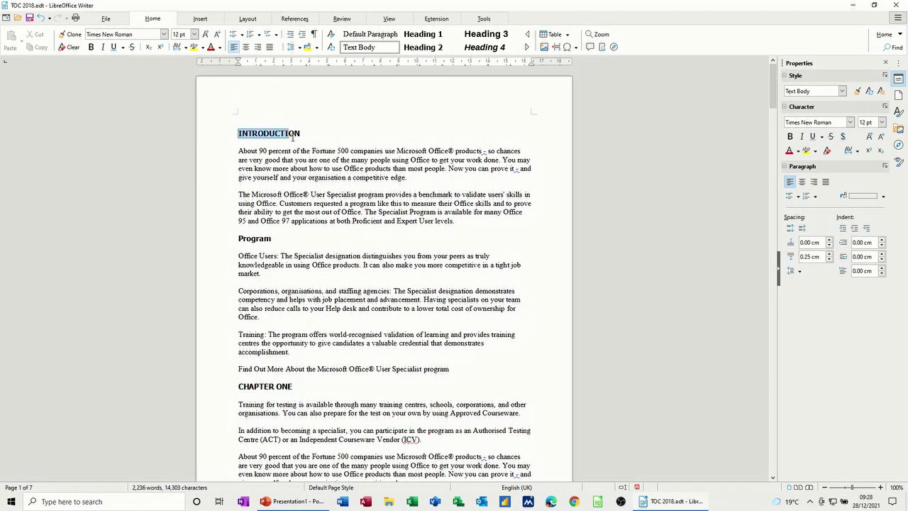
# Insert a table of contents for the entire document on the empty line above INTRODUCTION, keeping the default settings.
pyautogui.click(242, 119)
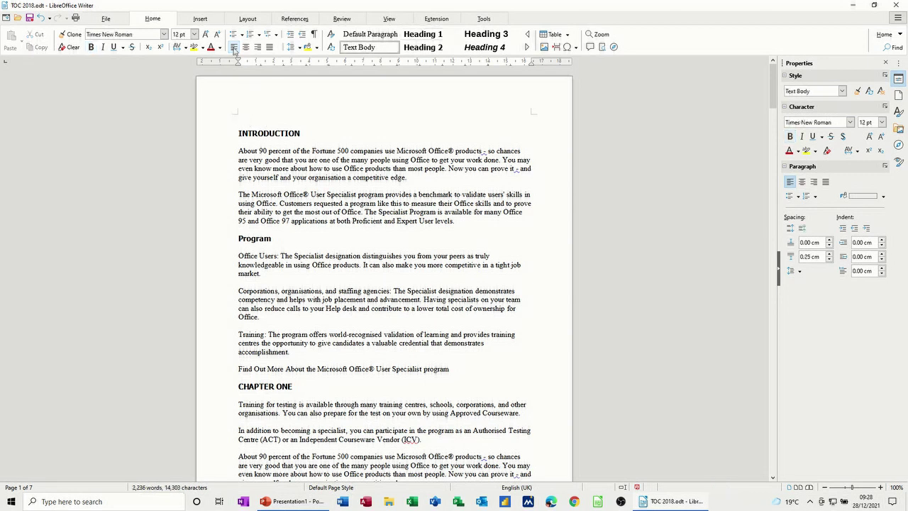
pyautogui.click(288, 20)
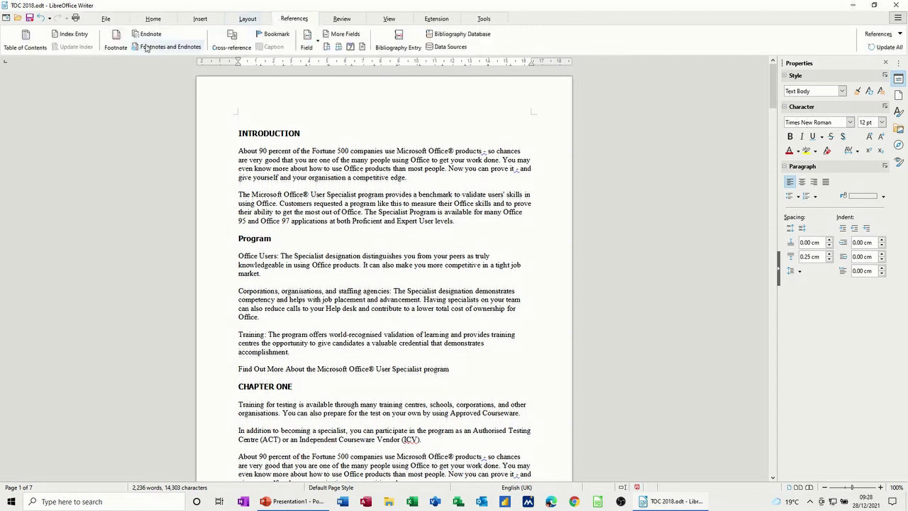
pyautogui.click(27, 39)
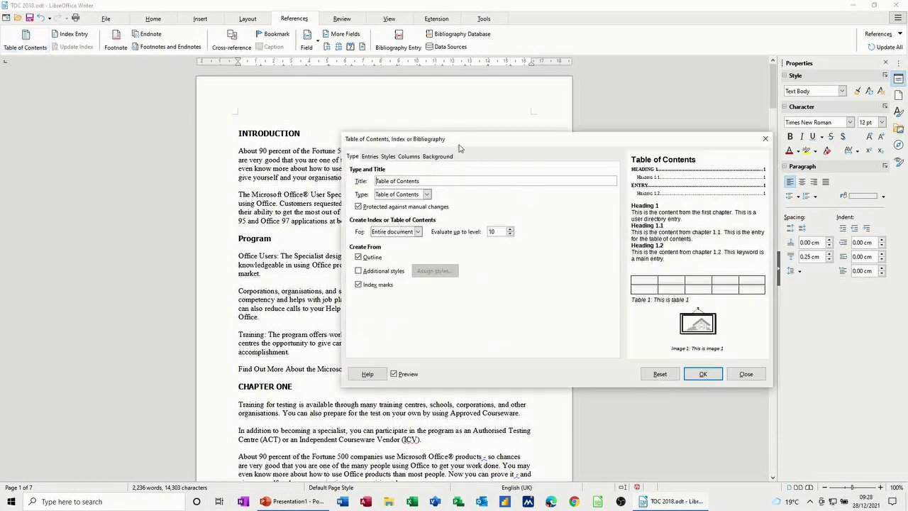
pyautogui.moveTo(462, 144); pyautogui.dragTo(391, 137)
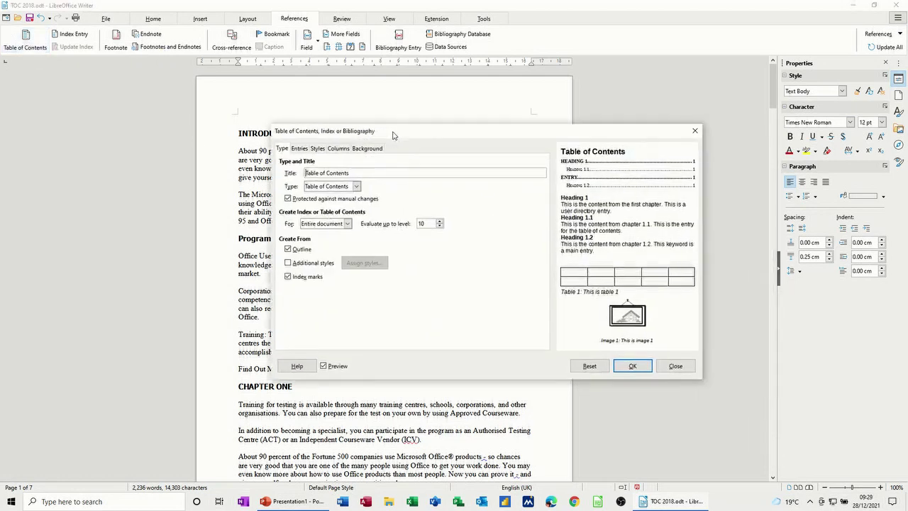
pyautogui.click(356, 187)
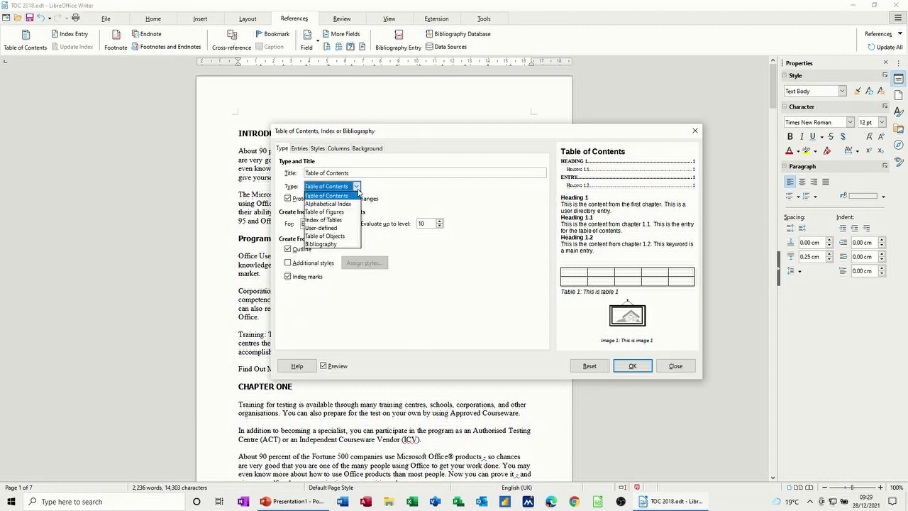
pyautogui.click(358, 192)
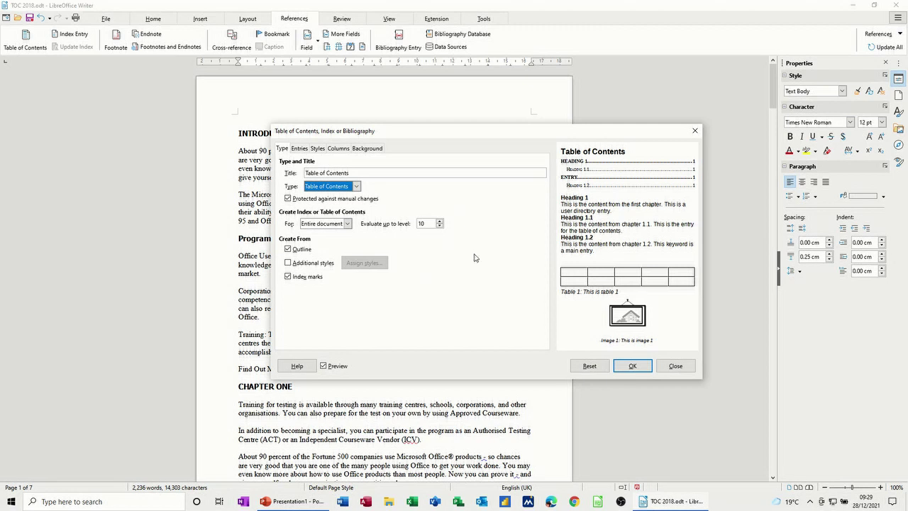
pyautogui.click(301, 150)
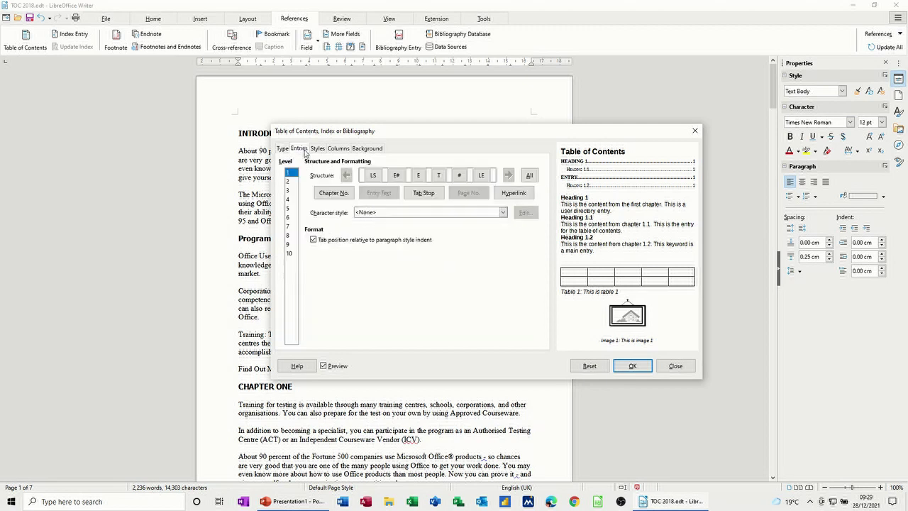
pyautogui.click(318, 149)
pyautogui.click(338, 150)
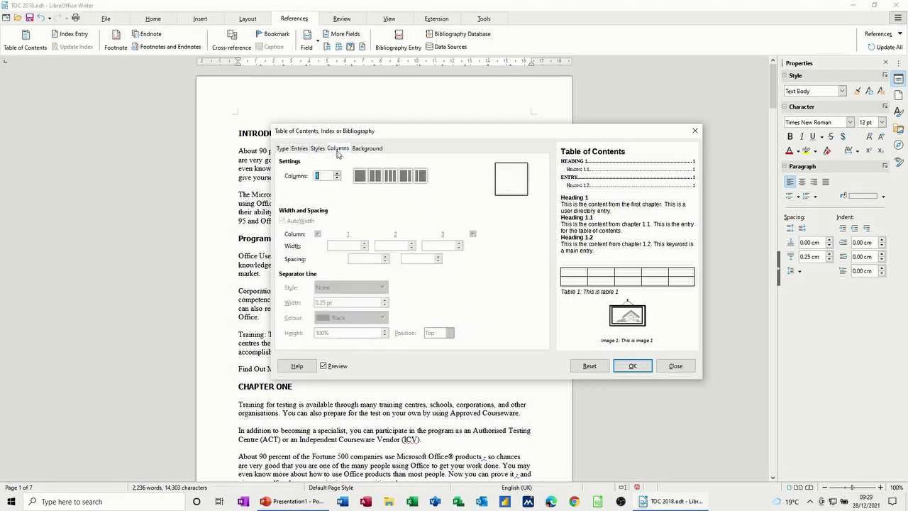
pyautogui.click(368, 150)
pyautogui.click(283, 150)
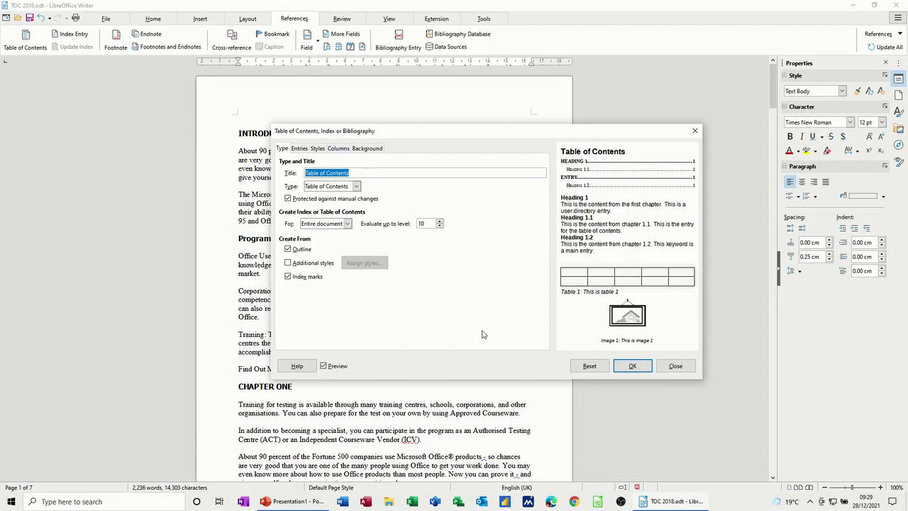
pyautogui.click(628, 367)
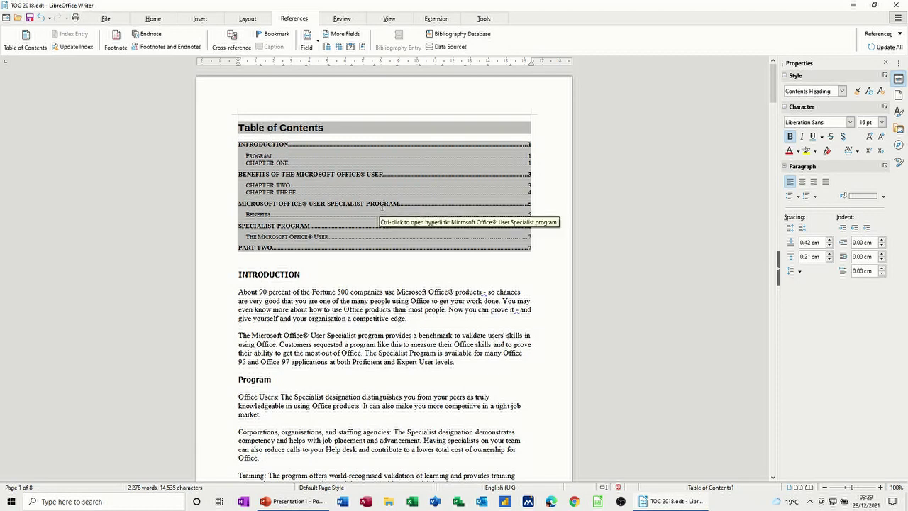
# Follow the table of contents link to the Microsoft Office User Specialist program section and return to the document's beginning.
pyautogui.keyDown('ctrl'); pyautogui.click(383, 204); pyautogui.keyUp('ctrl')
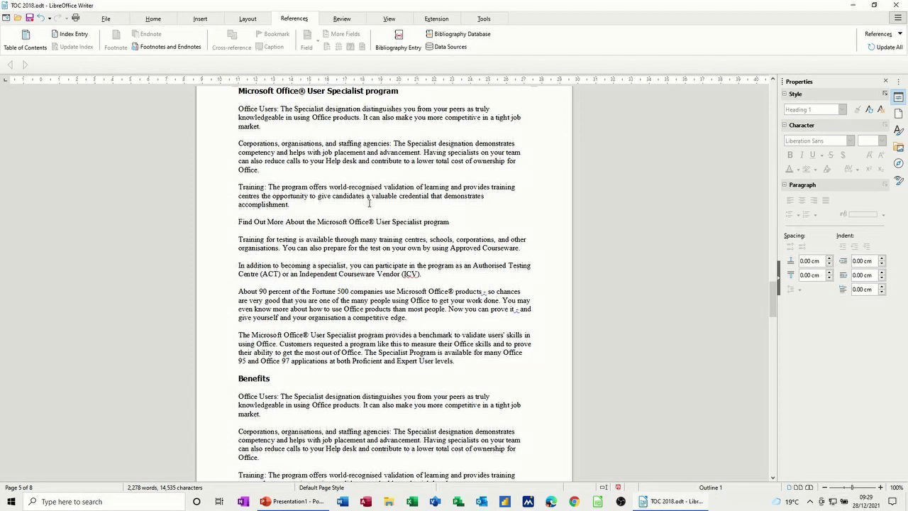
pyautogui.hotkey('ctrl', 'Home')
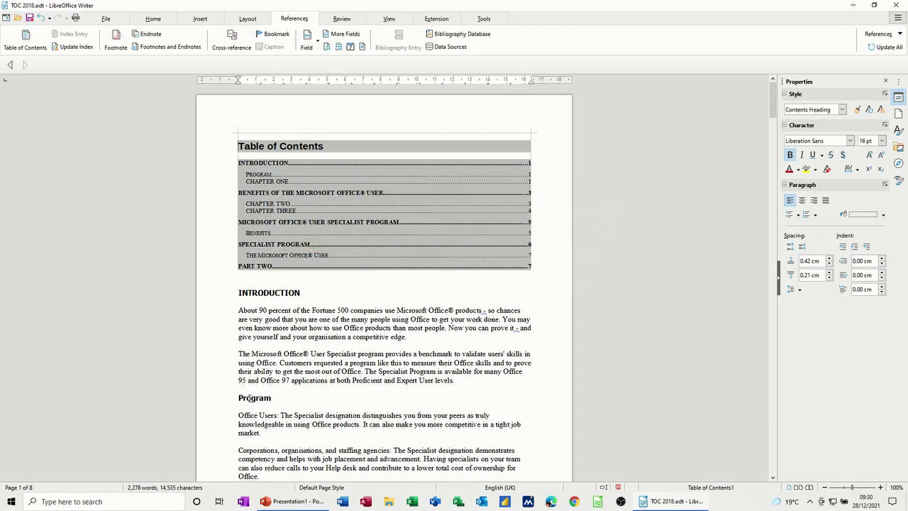
# Insert a page break before the Program heading.
pyautogui.click(238, 398)
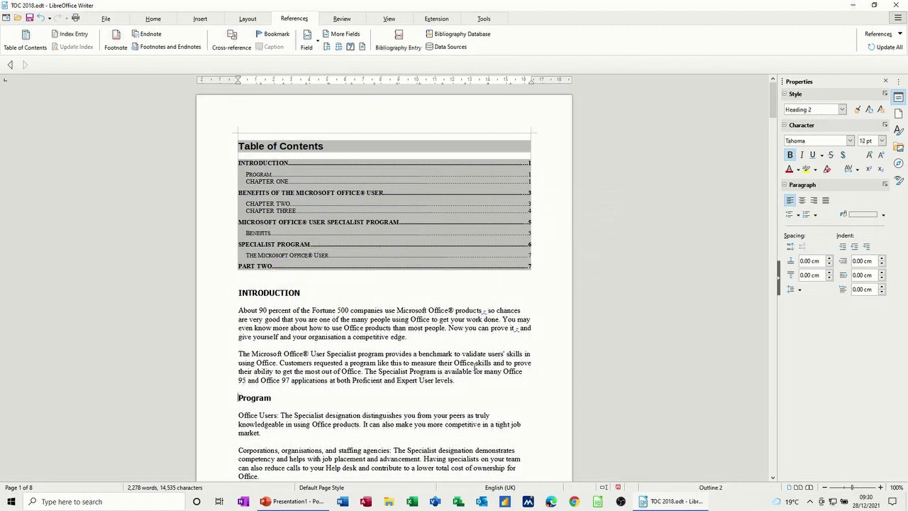
pyautogui.hotkey('ctrl', 'Return')
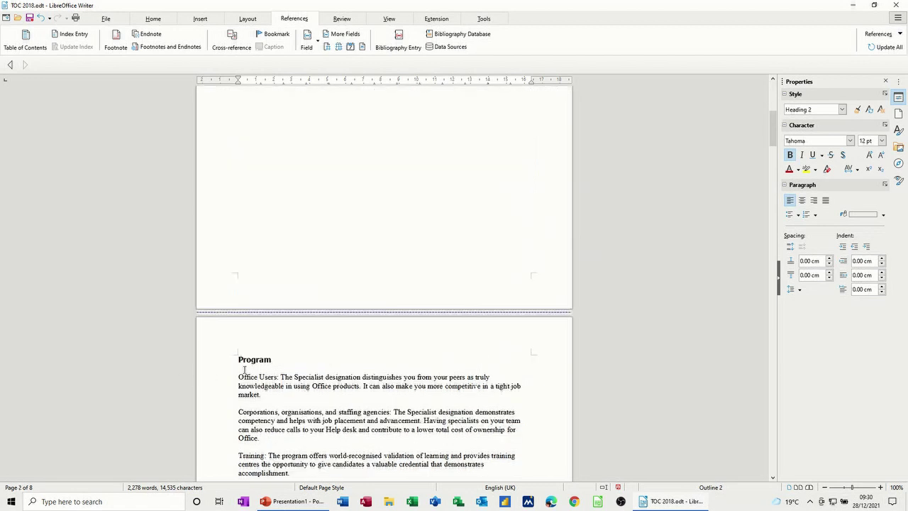
# Update the table of contents so its page numbers reflect the current page layout.
pyautogui.scroll(10, 343, 301)
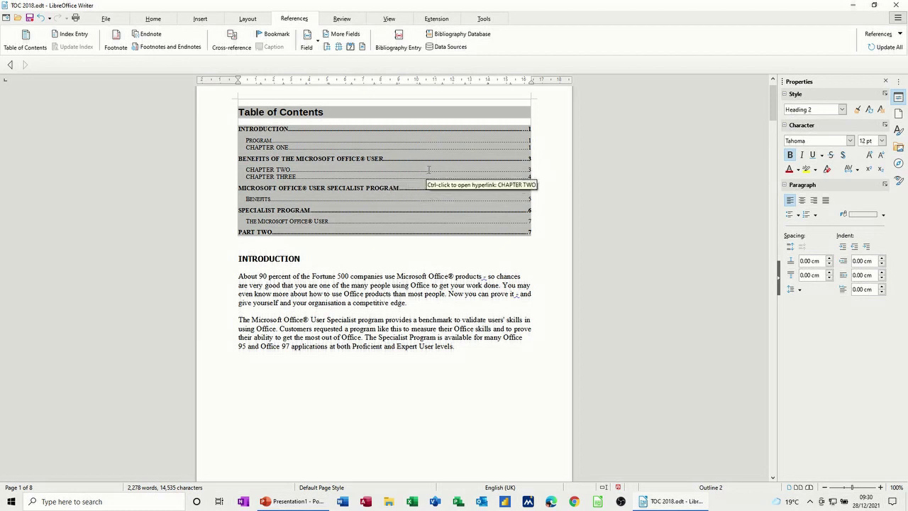
pyautogui.scroll(1, 433, 170)
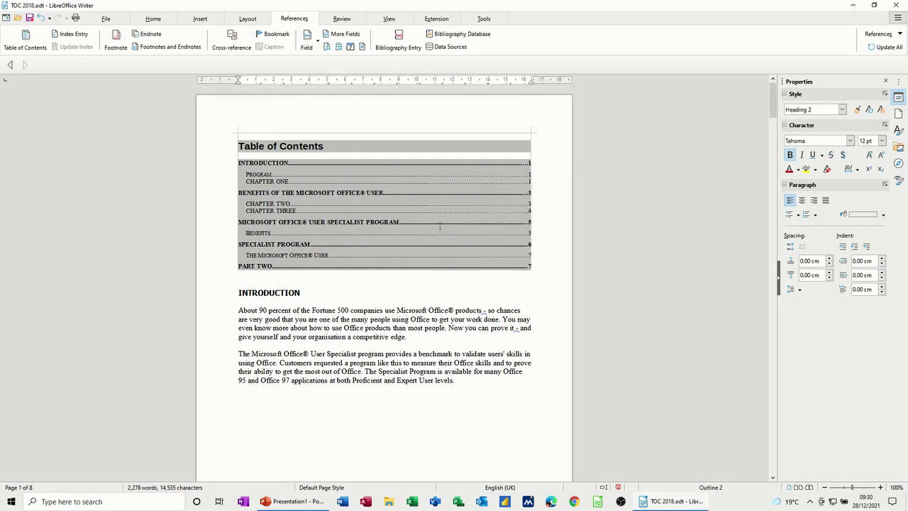
pyautogui.click(419, 174)
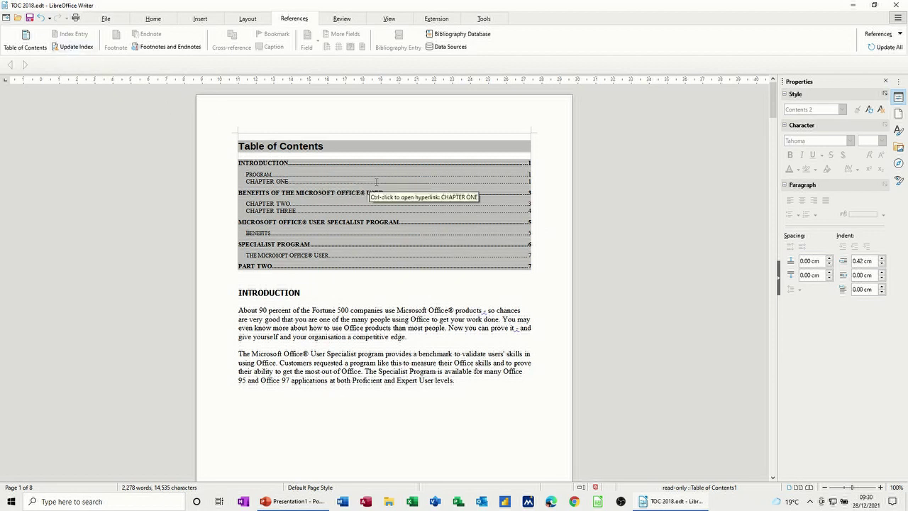
pyautogui.rightClick(414, 185)
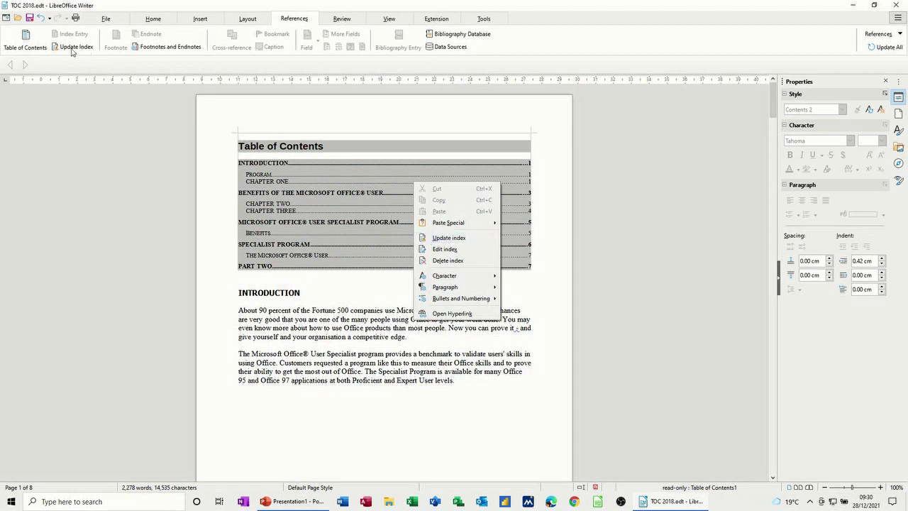
pyautogui.click(378, 208)
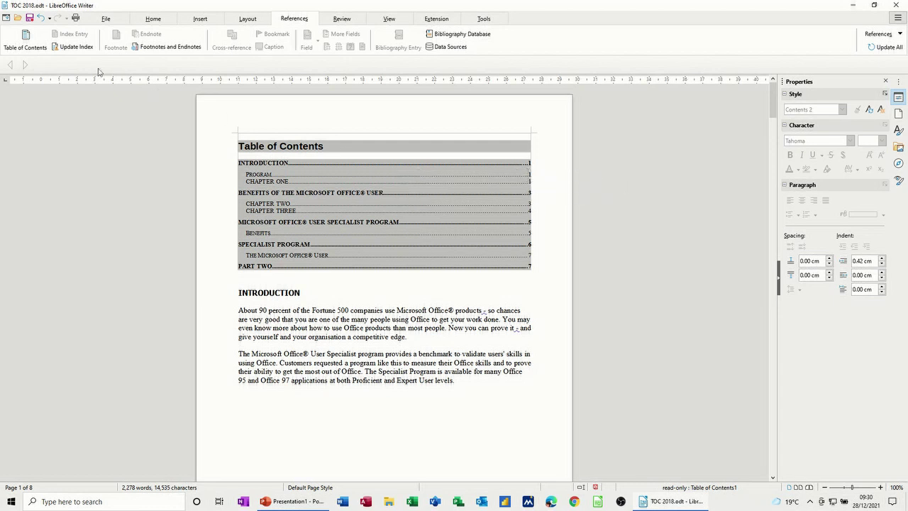
pyautogui.click(75, 47)
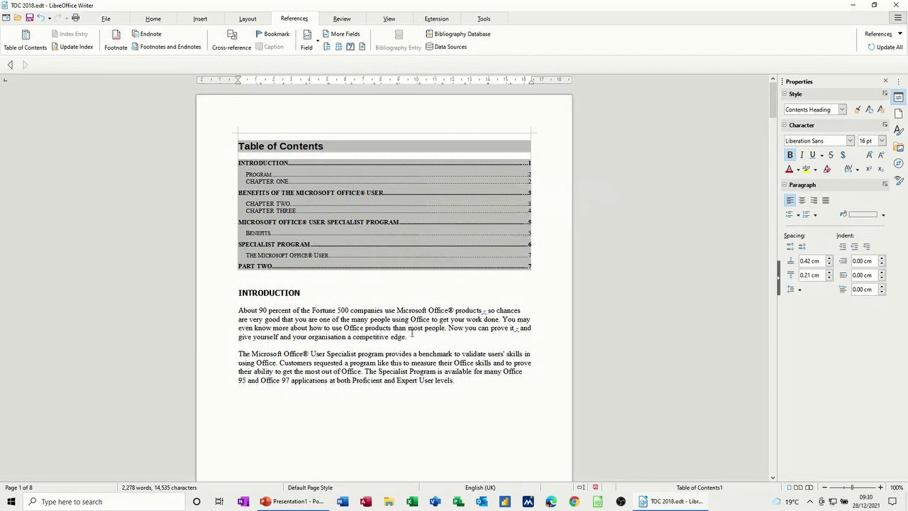
pyautogui.scroll(-3, 373, 349)
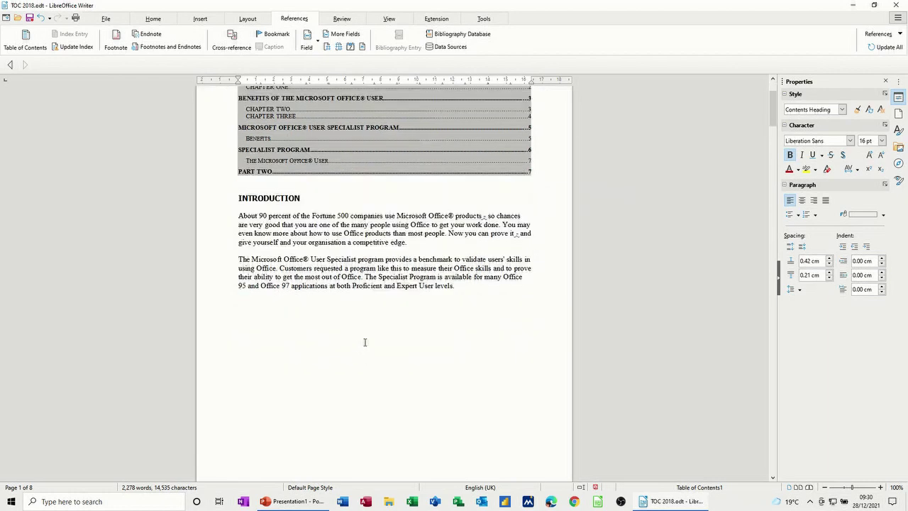
pyautogui.scroll(3, 365, 343)
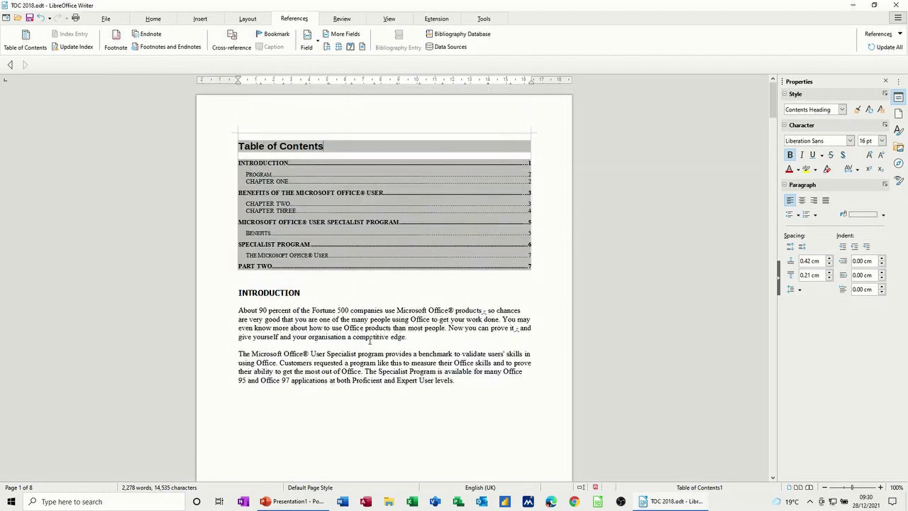
# Add the text "Index" on the last page at the end of the document.
pyautogui.click(377, 398)
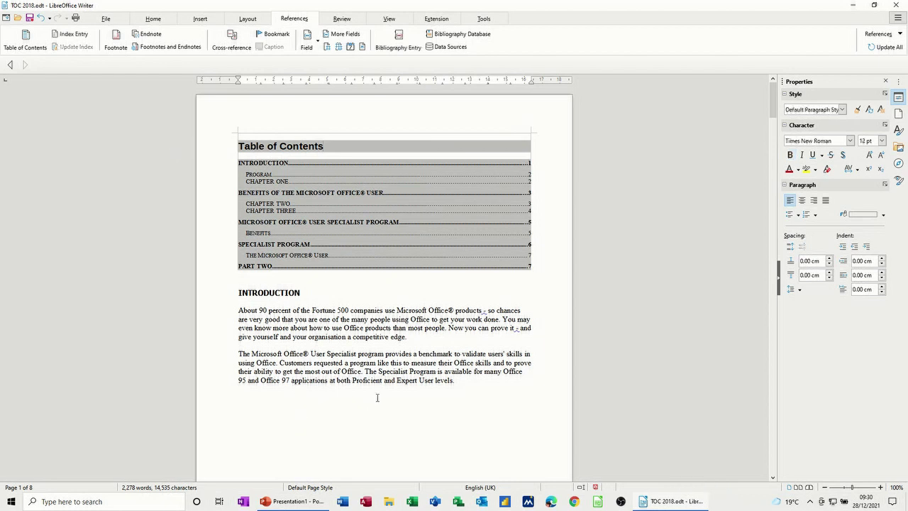
pyautogui.hotkey('ctrl', 'End')
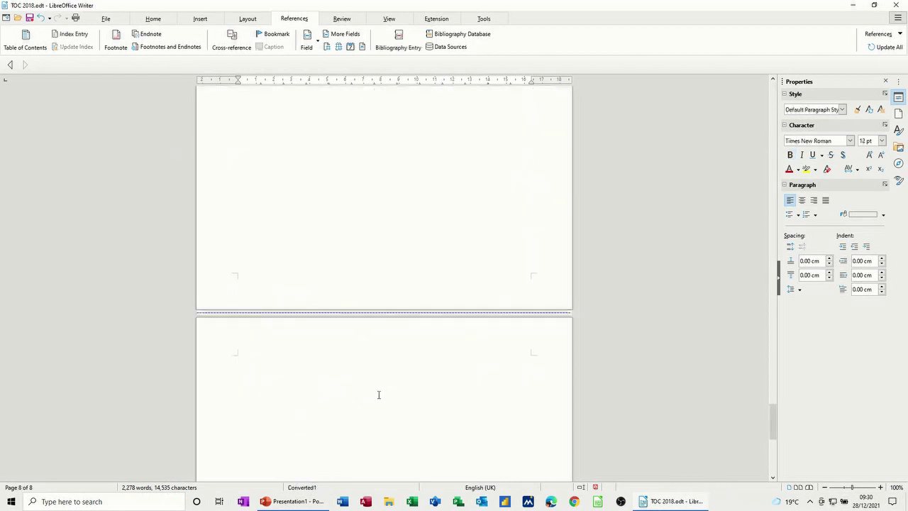
pyautogui.write('Index')
# Mark the word "Specialist" in the first paragraph under the Program heading as an Alphabetical Index entry.
pyautogui.scroll(12, 356, 275)
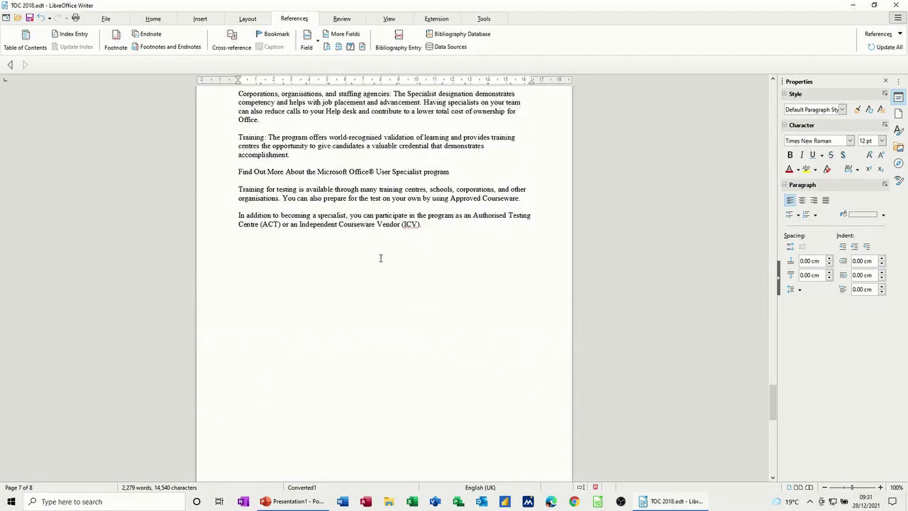
pyautogui.scroll(10, 348, 254)
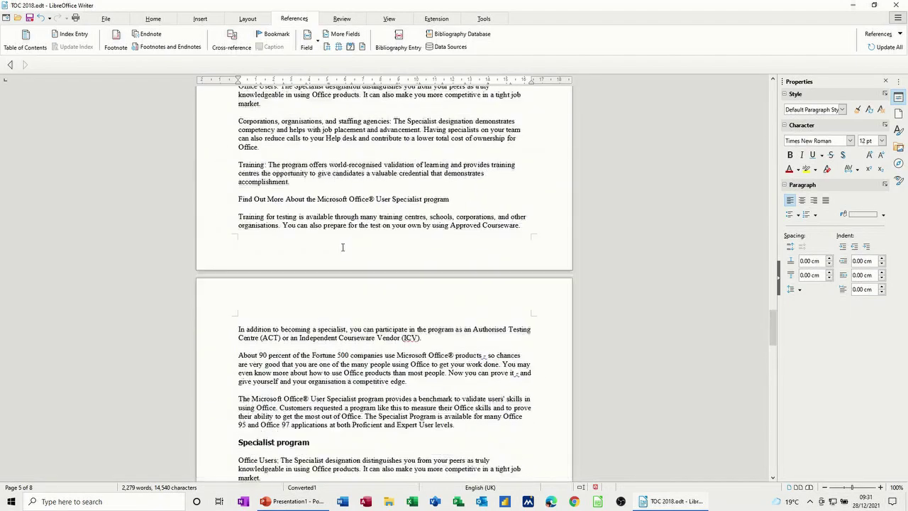
pyautogui.scroll(12, 341, 240)
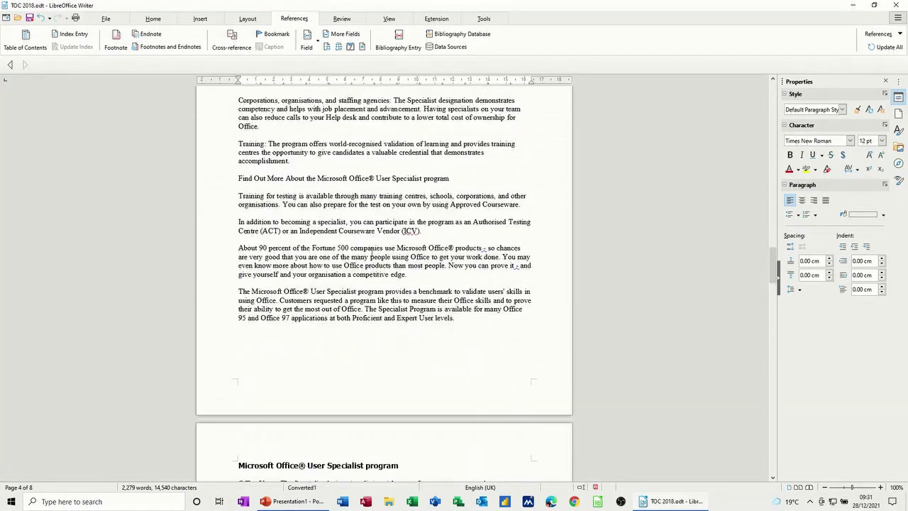
pyautogui.scroll(12, 364, 248)
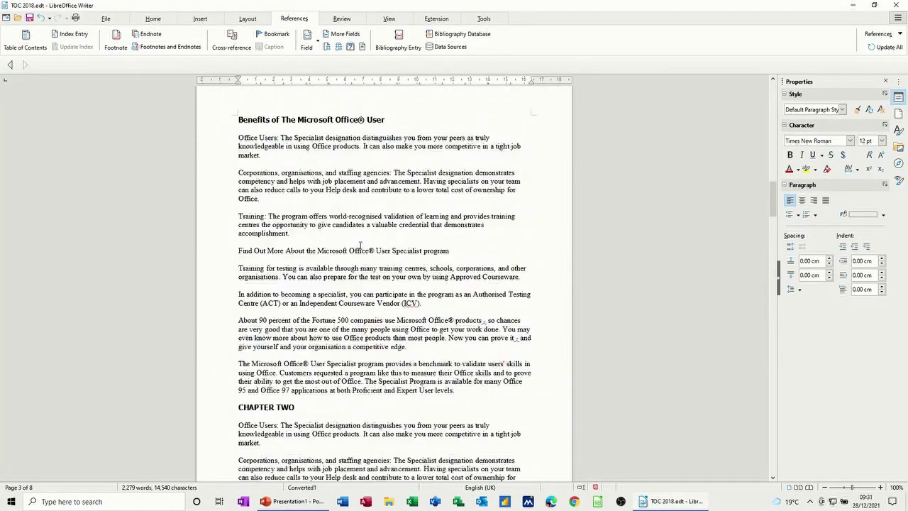
pyautogui.scroll(8, 355, 244)
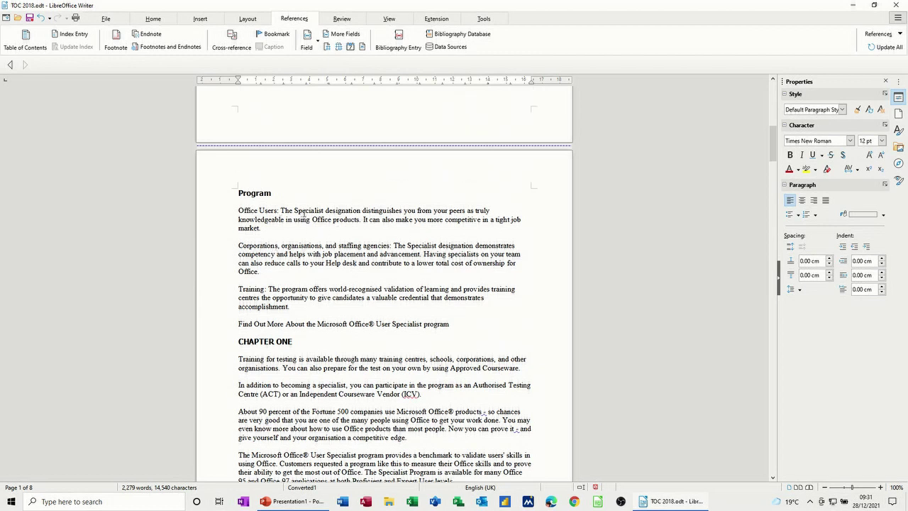
pyautogui.doubleClick(304, 212)
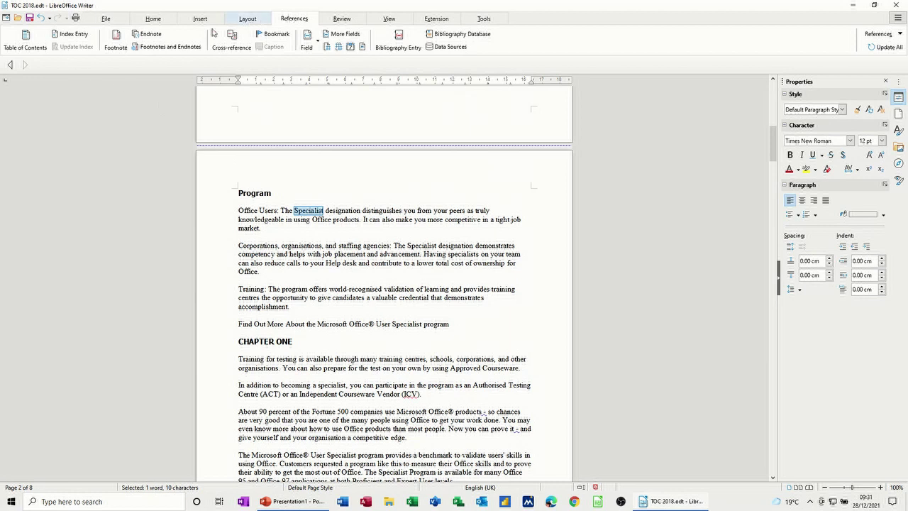
pyautogui.click(71, 34)
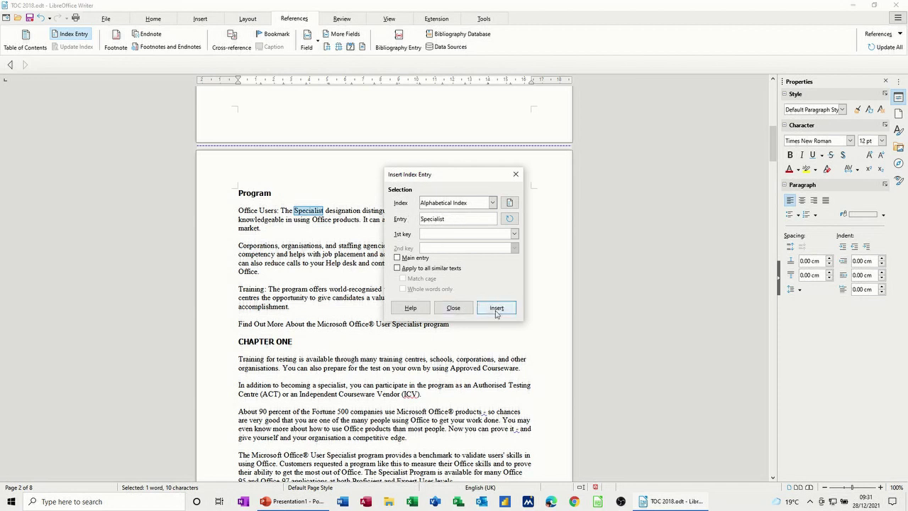
pyautogui.click(493, 206)
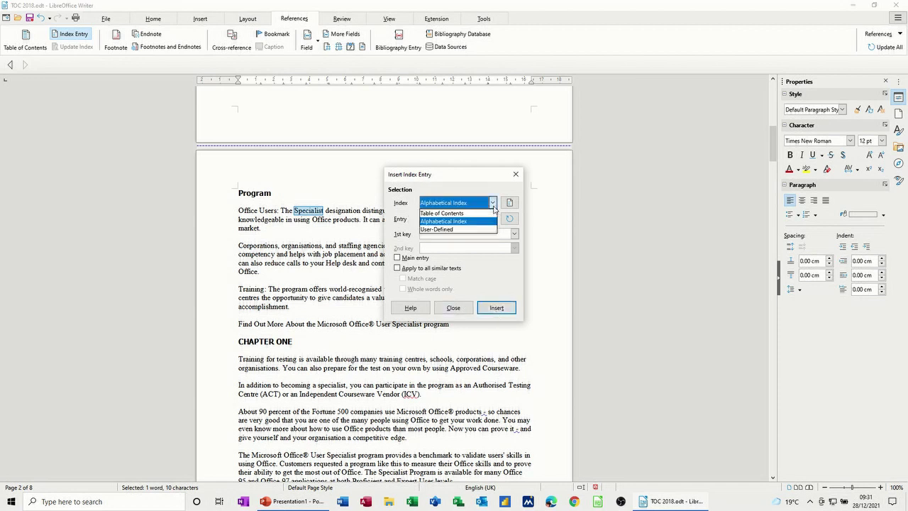
pyautogui.click(494, 205)
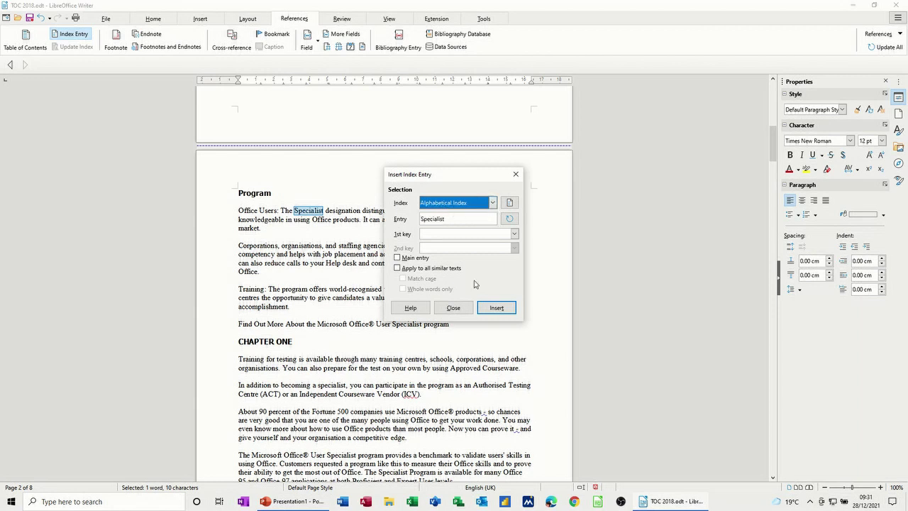
pyautogui.click(496, 310)
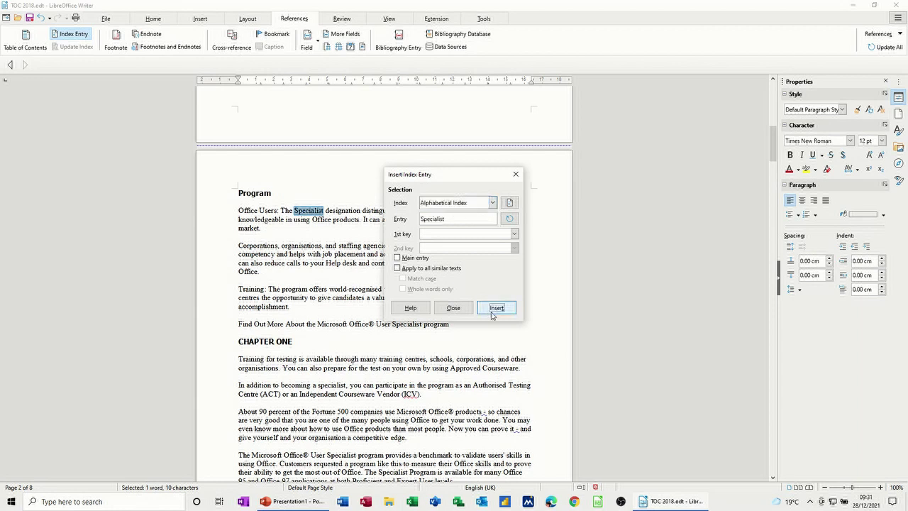
# Mark "organisations" and, in the "Find Out More" line, "Microsoft" as alphabetical index entries in the Program section.
pyautogui.moveTo(417, 177); pyautogui.dragTo(470, 177)
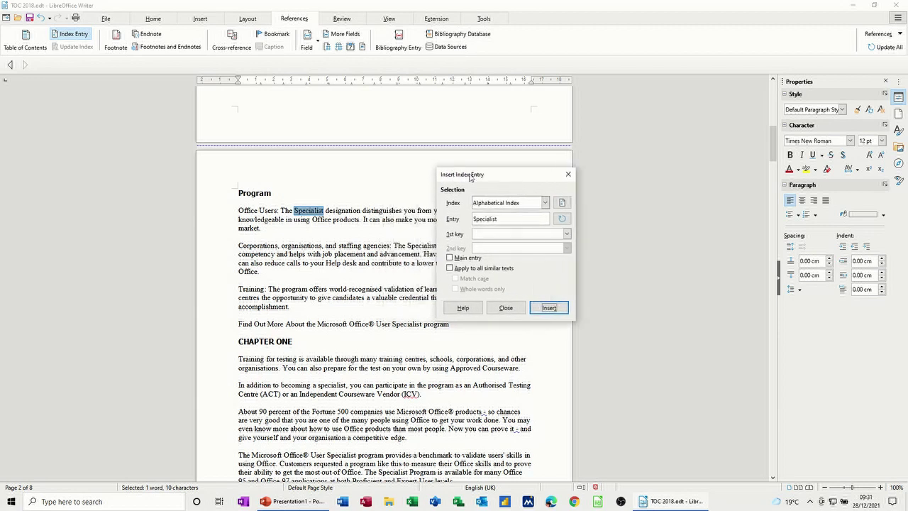
pyautogui.doubleClick(317, 247)
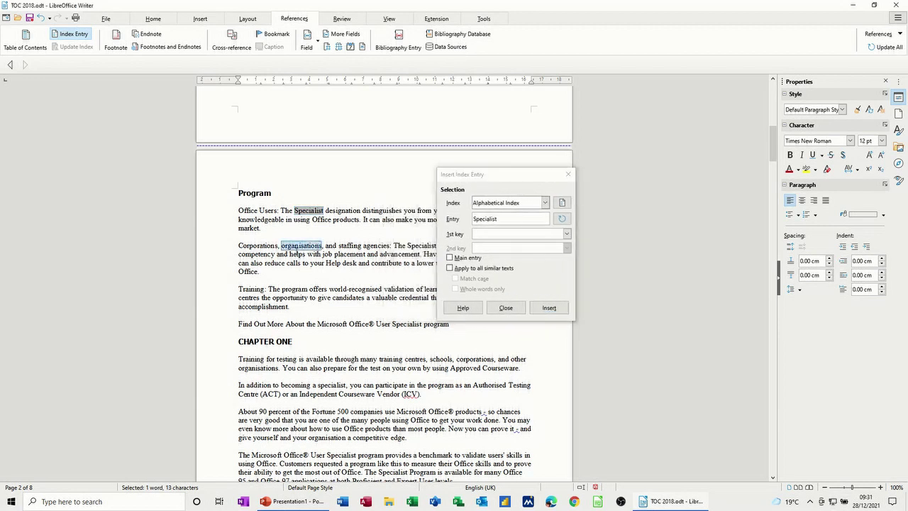
pyautogui.click(546, 308)
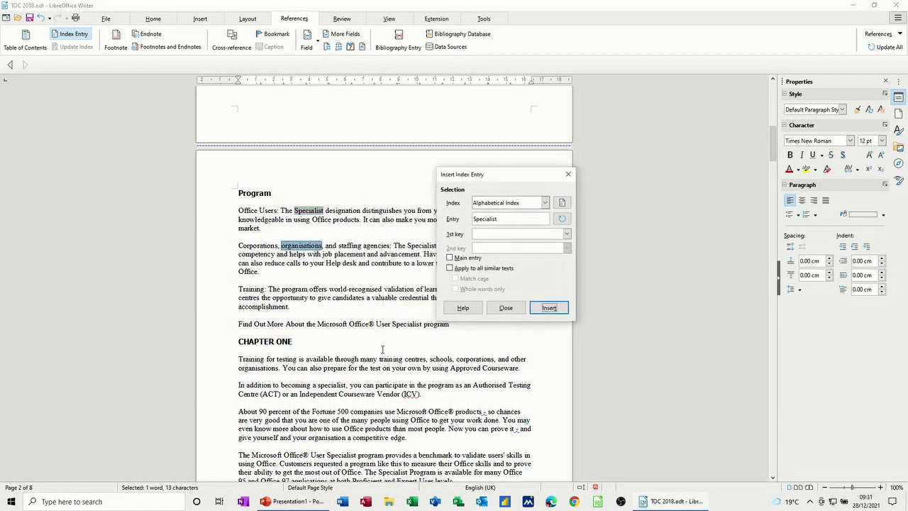
pyautogui.doubleClick(332, 324)
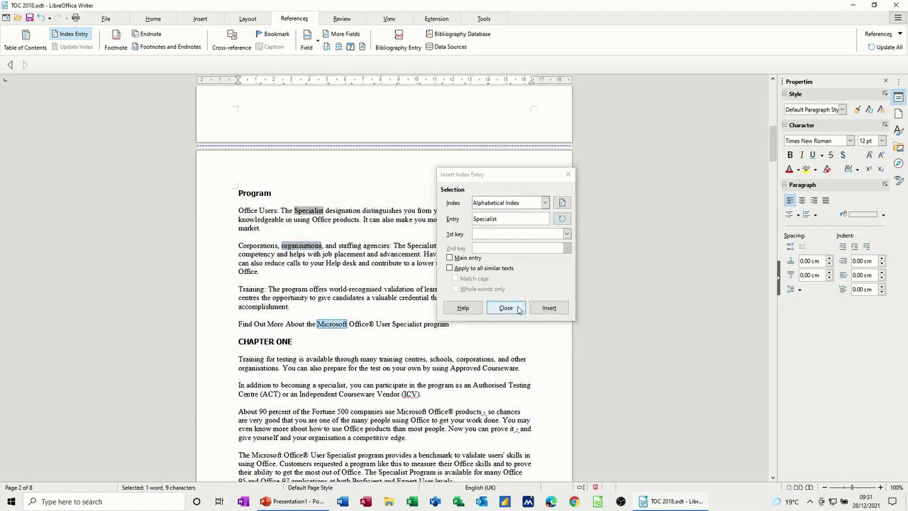
pyautogui.click(546, 308)
# Mark the words "Fortune" and "benchmark" in the CHAPTER ONE paragraphs as alphabetical index entries.
pyautogui.scroll(-2, 325, 401)
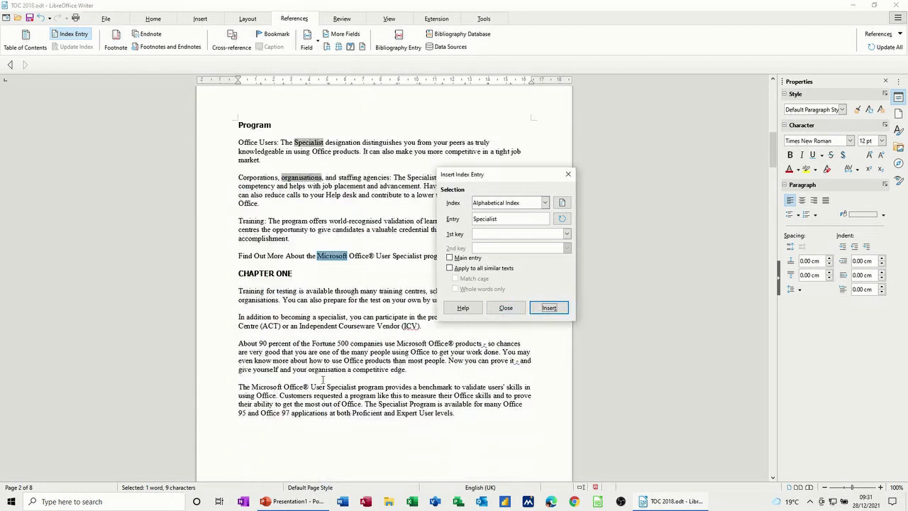
pyautogui.doubleClick(316, 344)
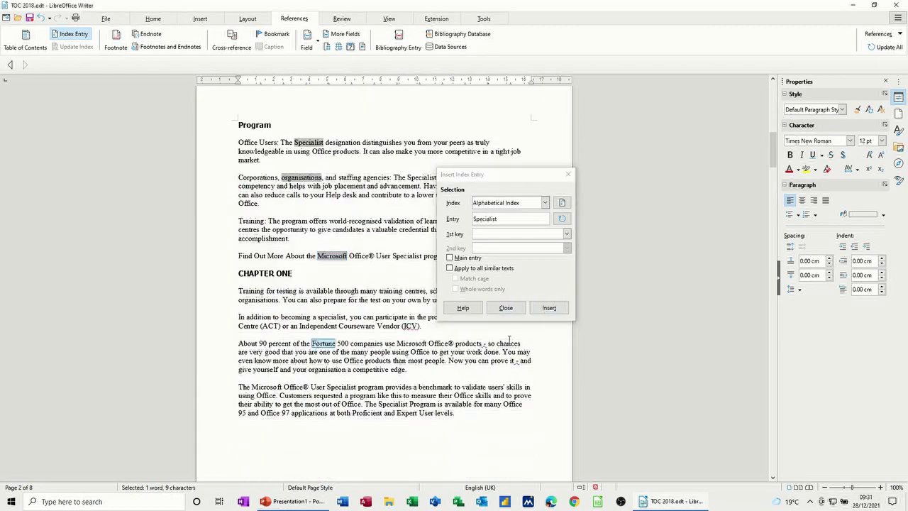
pyautogui.click(548, 308)
pyautogui.doubleClick(440, 386)
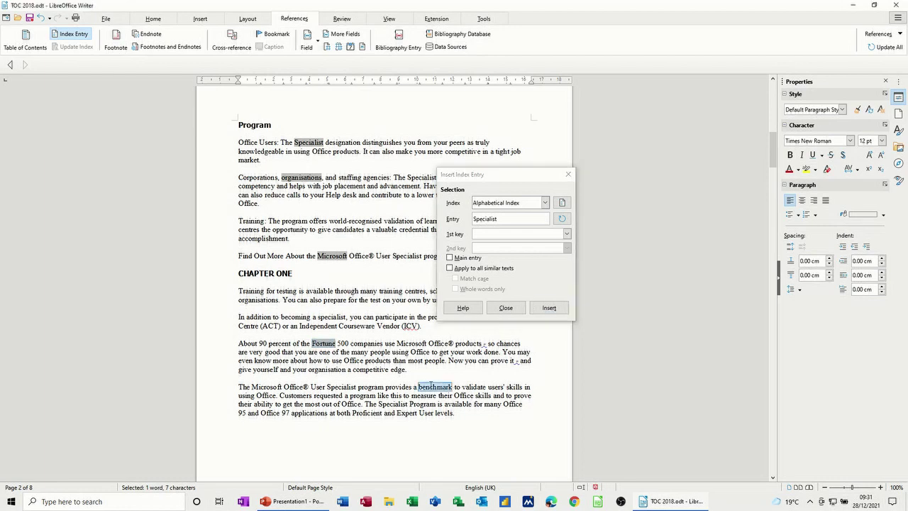
pyautogui.click(549, 308)
# Mark "Courseware" and the "Specialist" before "program provides a benchmark" as index entries in the Benefits of The Microsoft Office User section.
pyautogui.scroll(-5, 399, 349)
pyautogui.scroll(10, 400, 349)
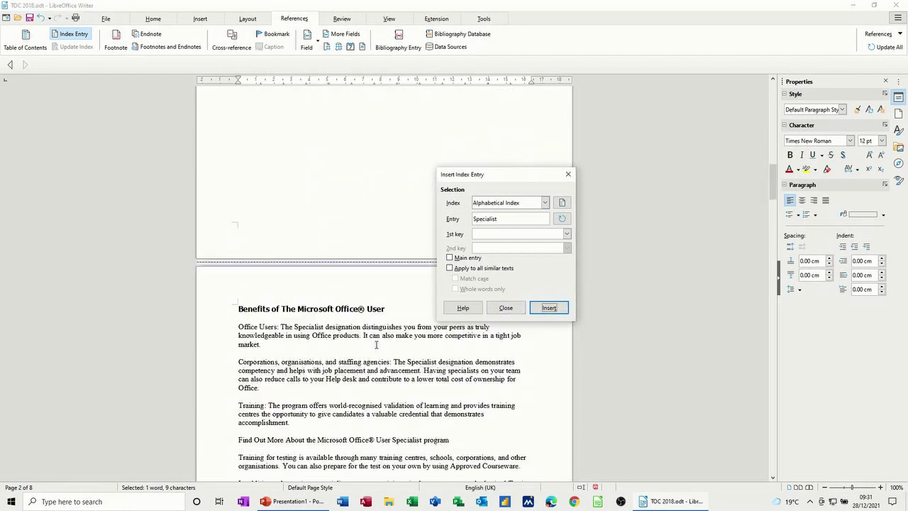
pyautogui.scroll(-5, 366, 342)
pyautogui.doubleClick(353, 330)
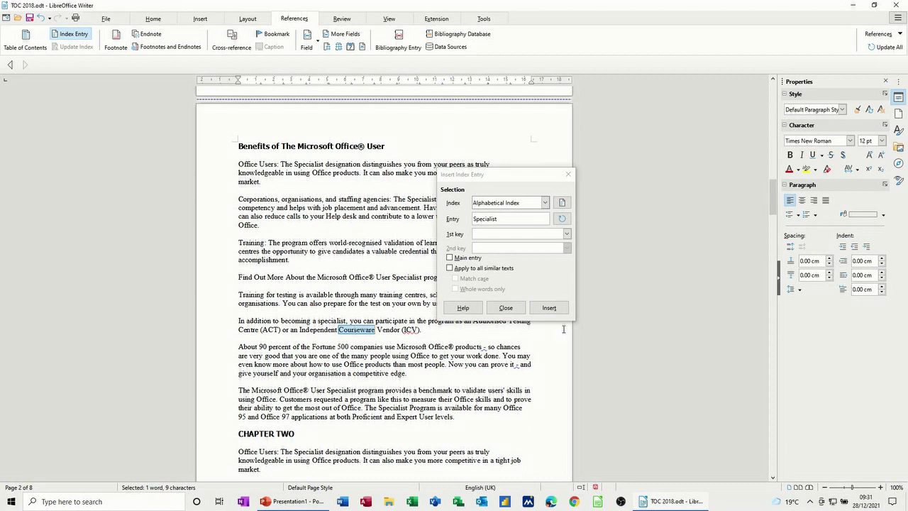
pyautogui.click(549, 308)
pyautogui.doubleClick(336, 392)
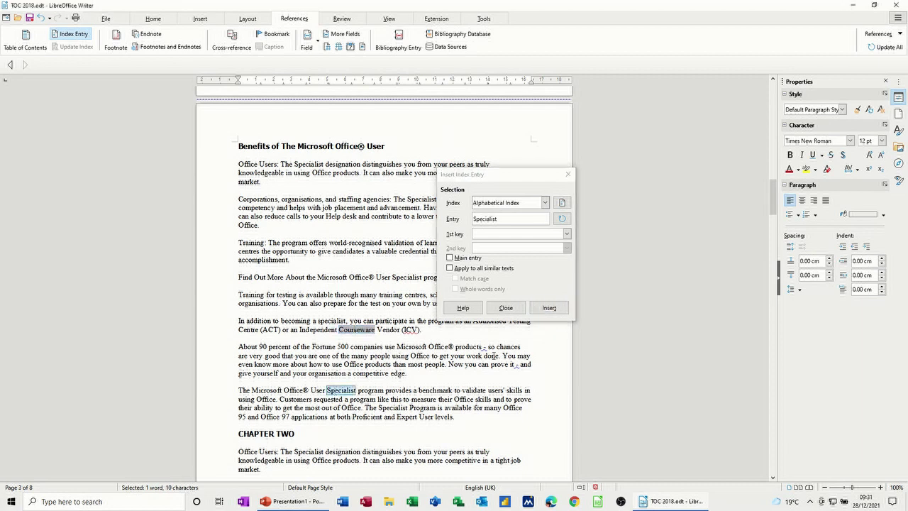
pyautogui.click(545, 311)
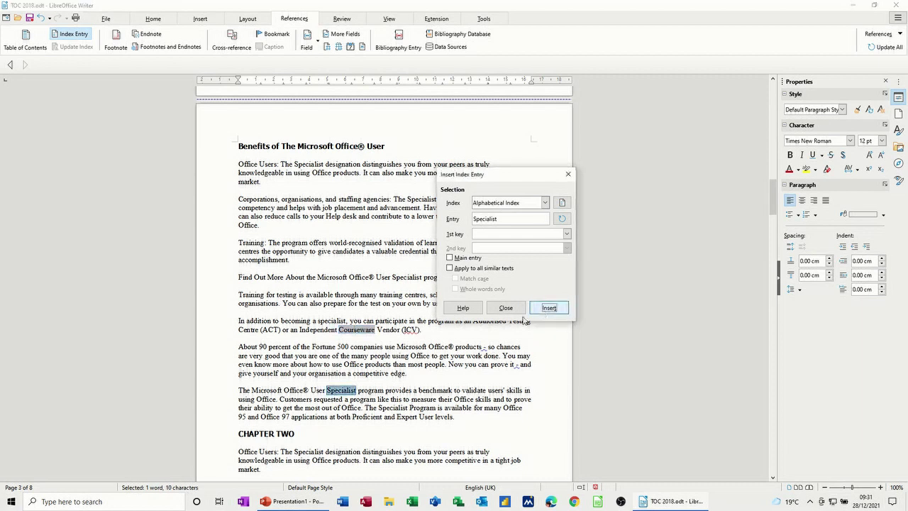
# Mark "Specialist" in the Office Users paragraph and "program" in the Training paragraph under CHAPTER TWO as index entries.
pyautogui.doubleClick(310, 452)
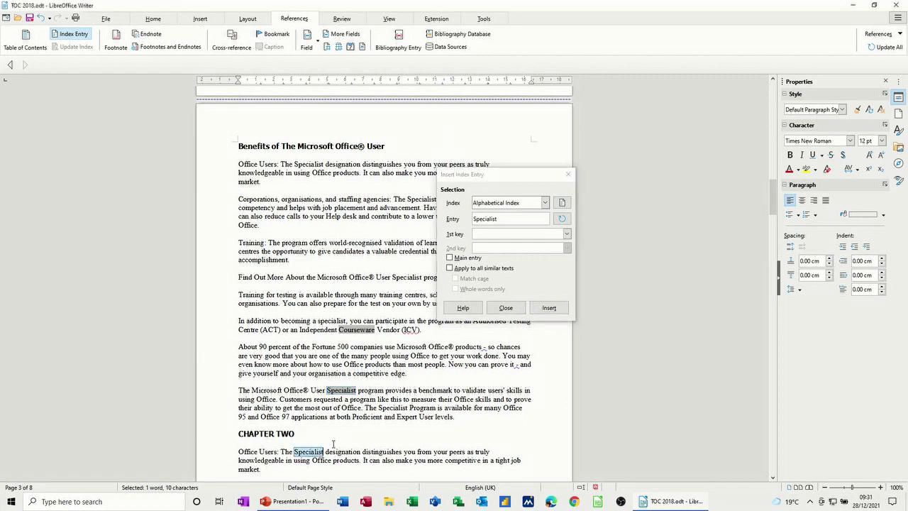
pyautogui.click(550, 307)
pyautogui.scroll(-5, 346, 383)
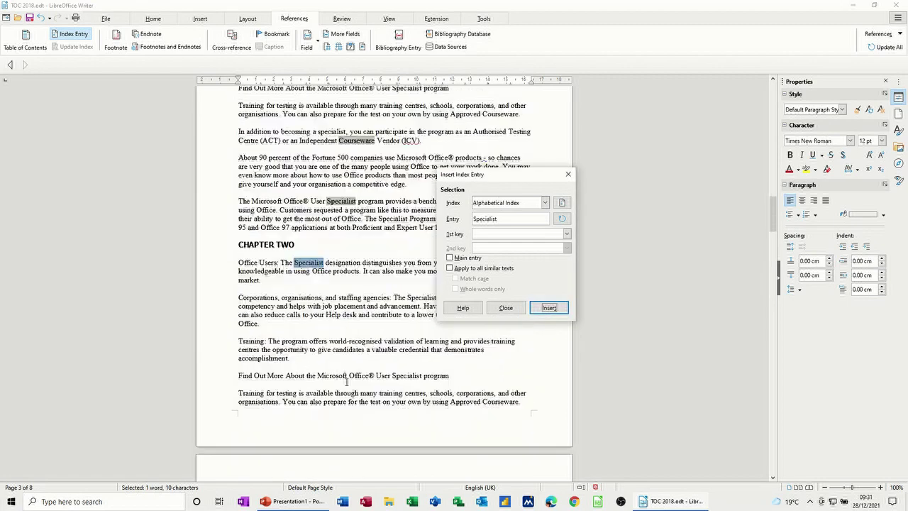
pyautogui.scroll(-1, 346, 383)
pyautogui.doubleClick(294, 315)
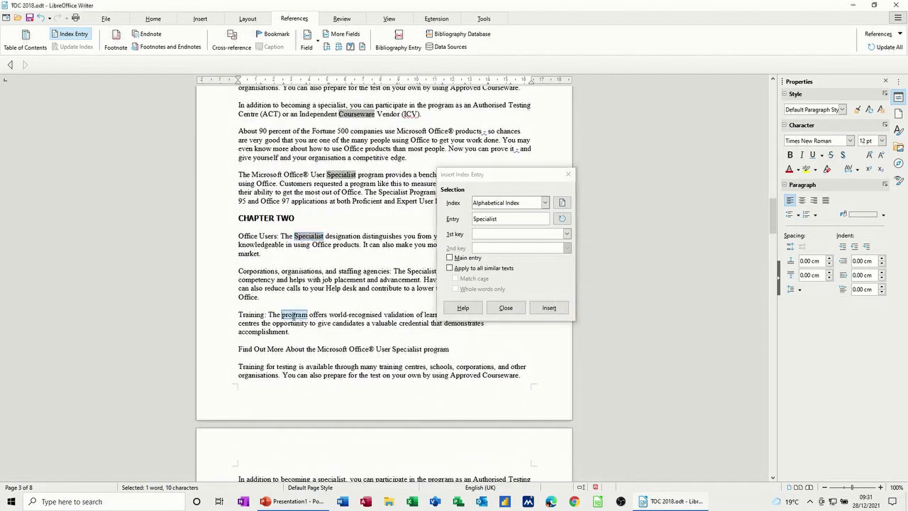
pyautogui.click(549, 307)
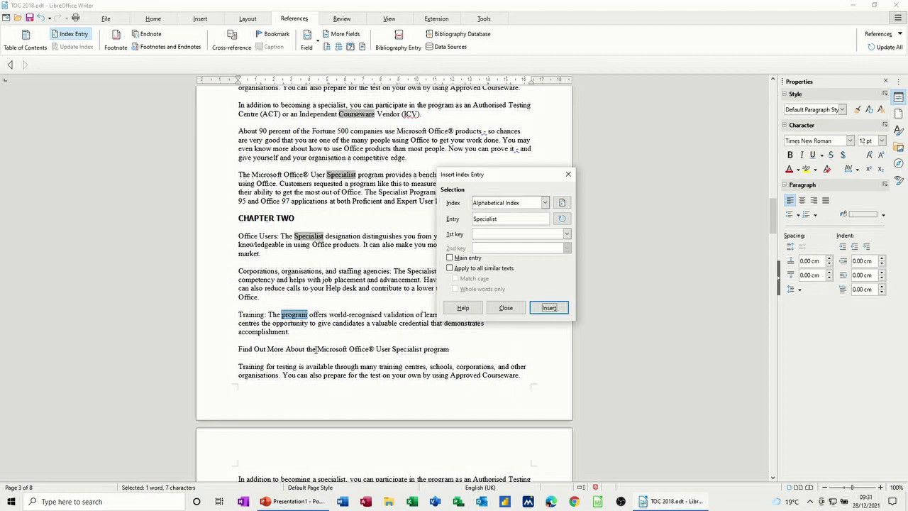
# Mark the phrase "Microsoft Office® User" under CHAPTER TWO as an index entry applied to all similar texts.
pyautogui.moveTo(316, 349); pyautogui.dragTo(389, 352)
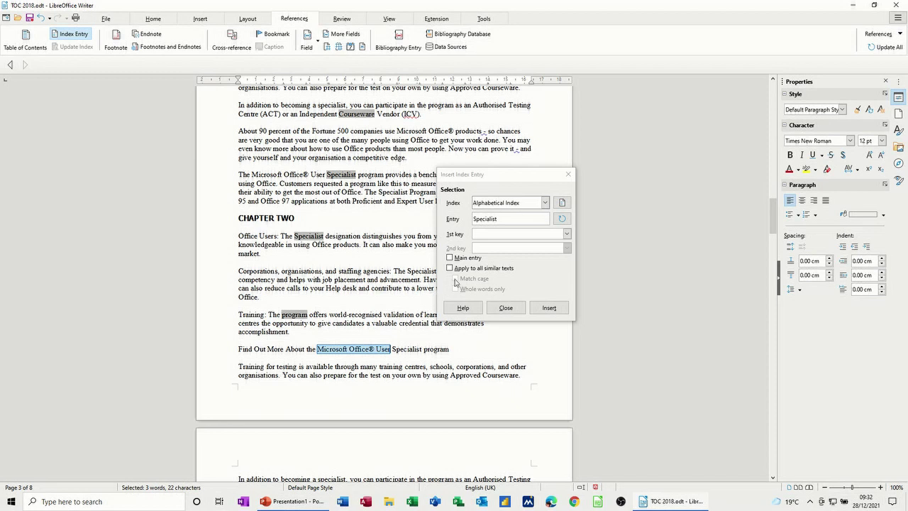
pyautogui.click(449, 268)
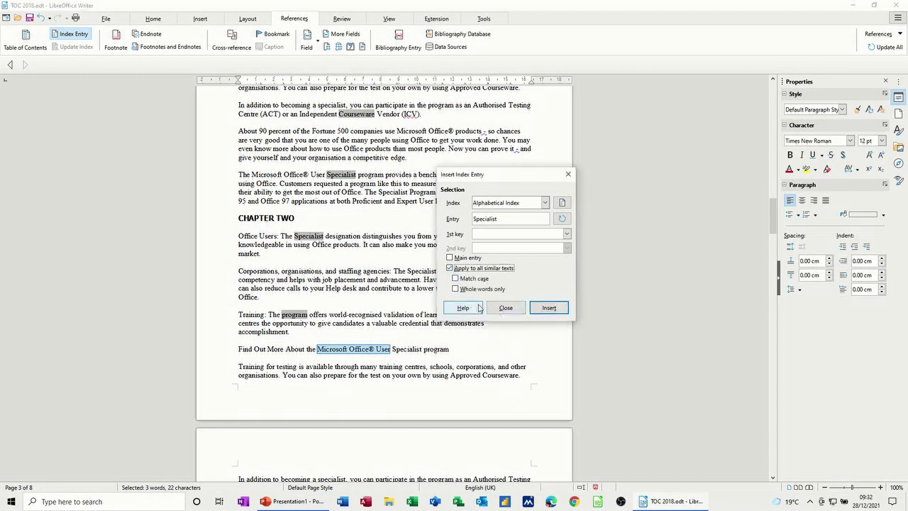
pyautogui.click(550, 308)
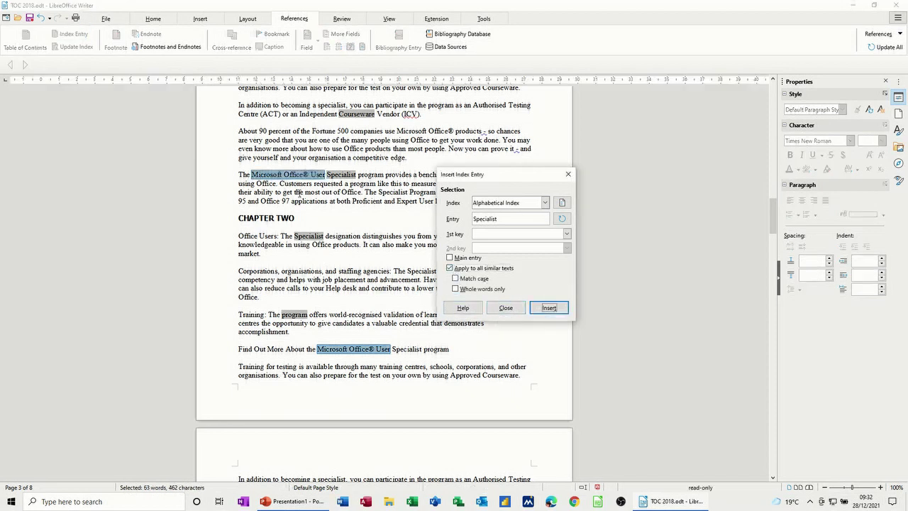
# Mark the word "designation" in the Office Users paragraph under CHAPTER THREE as an index entry for all similar texts.
pyautogui.scroll(-6, 387, 358)
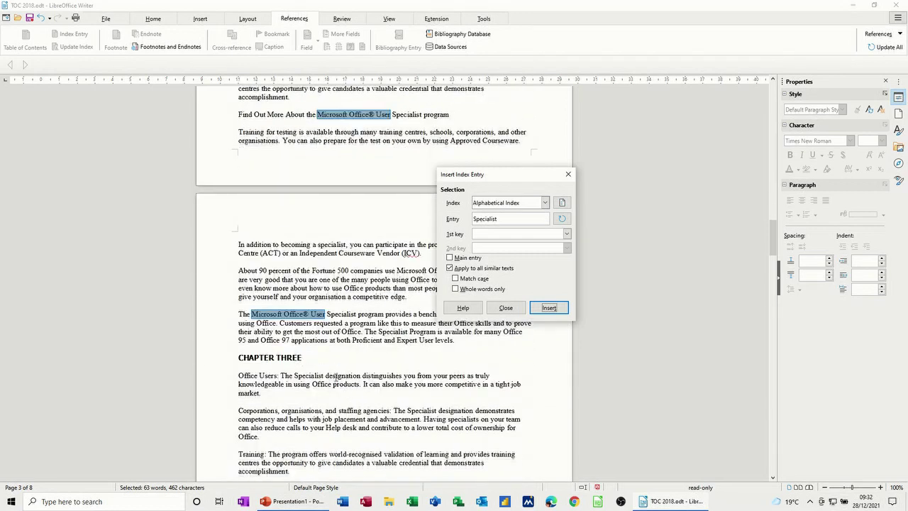
pyautogui.doubleClick(337, 377)
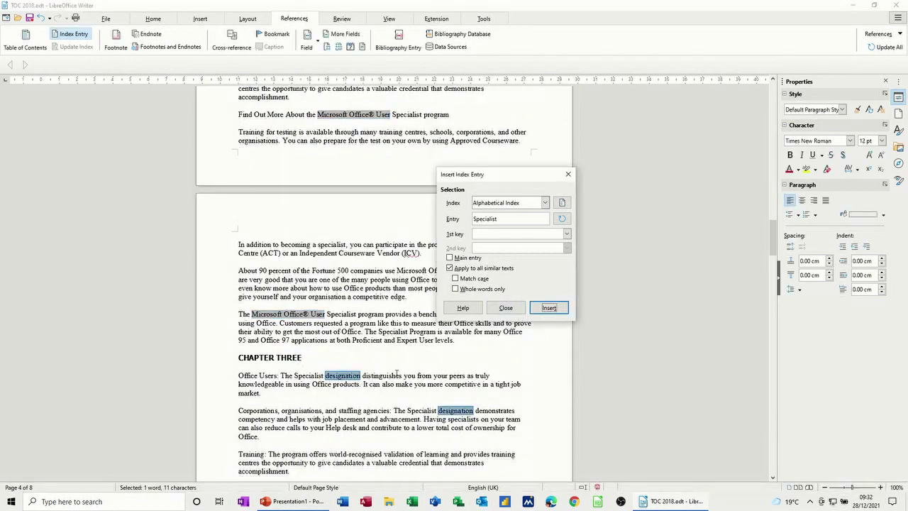
pyautogui.scroll(-6, 396, 374)
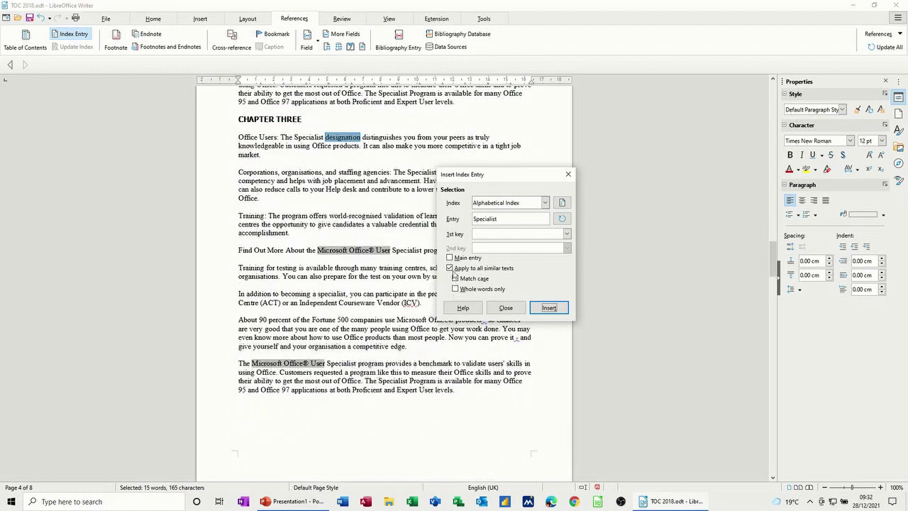
# Mark only the word "Program" in CHAPTER THREE's last paragraph as an index entry, without applying it to similar texts.
pyautogui.click(451, 269)
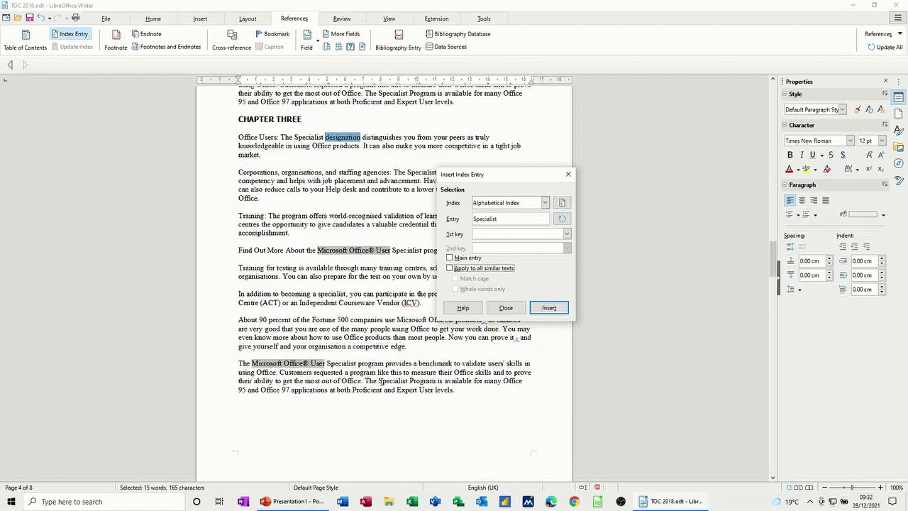
pyautogui.doubleClick(387, 381)
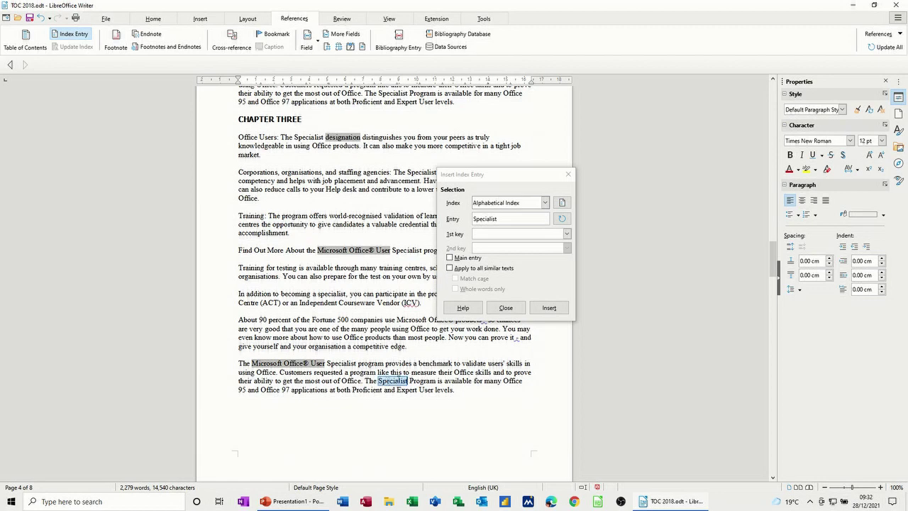
pyautogui.doubleClick(422, 381)
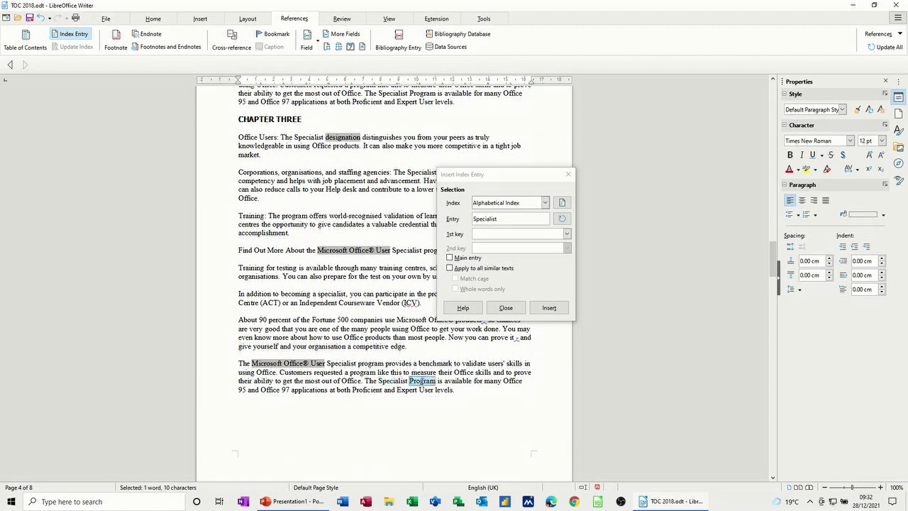
pyautogui.click(549, 308)
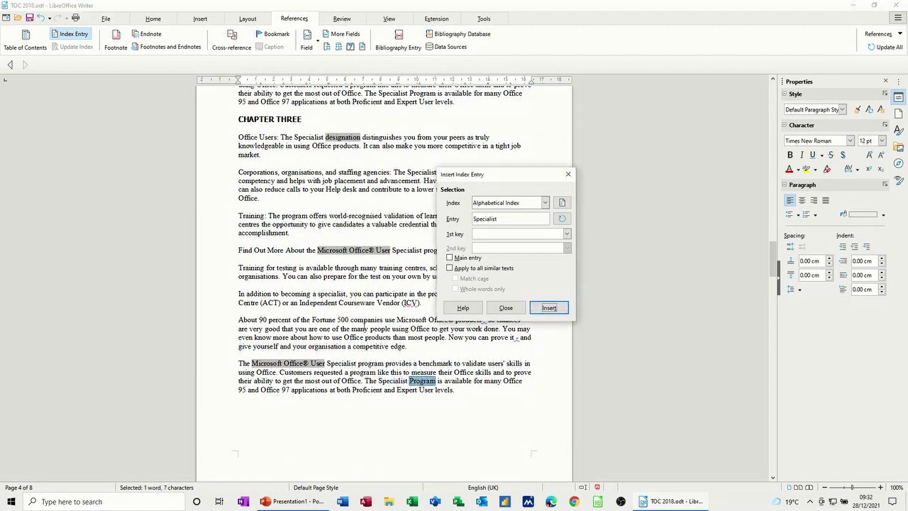
# Finish marking index entries and go to the empty line beneath the Index heading on the last page.
pyautogui.click(506, 308)
pyautogui.scroll(-10, 326, 347)
pyautogui.scroll(-15, 327, 379)
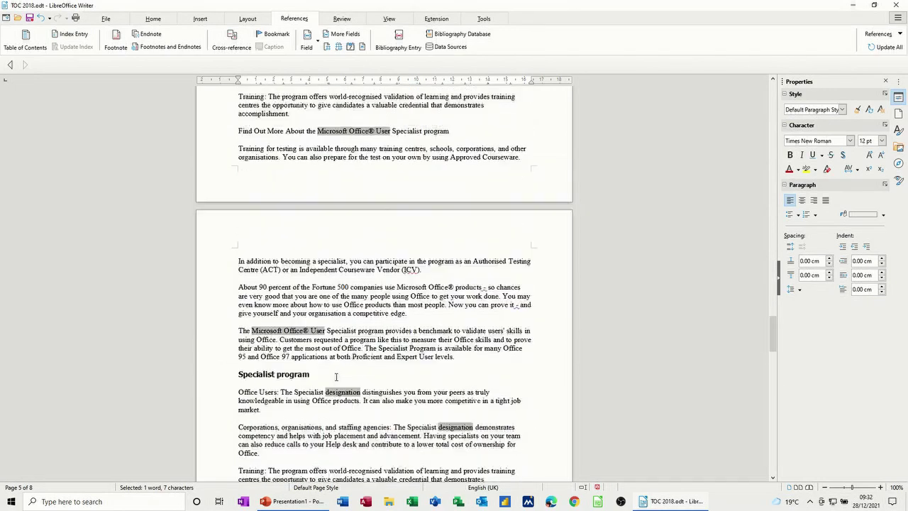
pyautogui.scroll(-10, 327, 379)
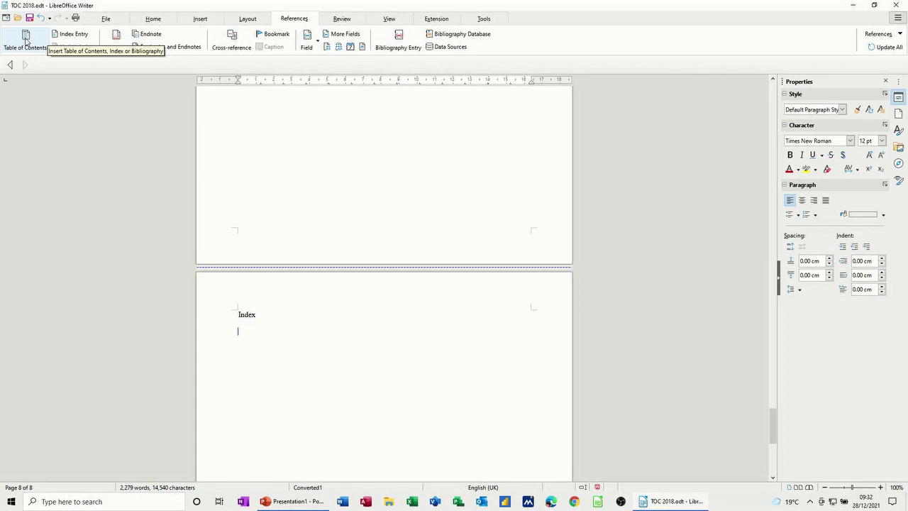
# Try inserting an alphabetical index for the entire document with default settings beneath the Index heading, and undo the insertion.
pyautogui.click(26, 41)
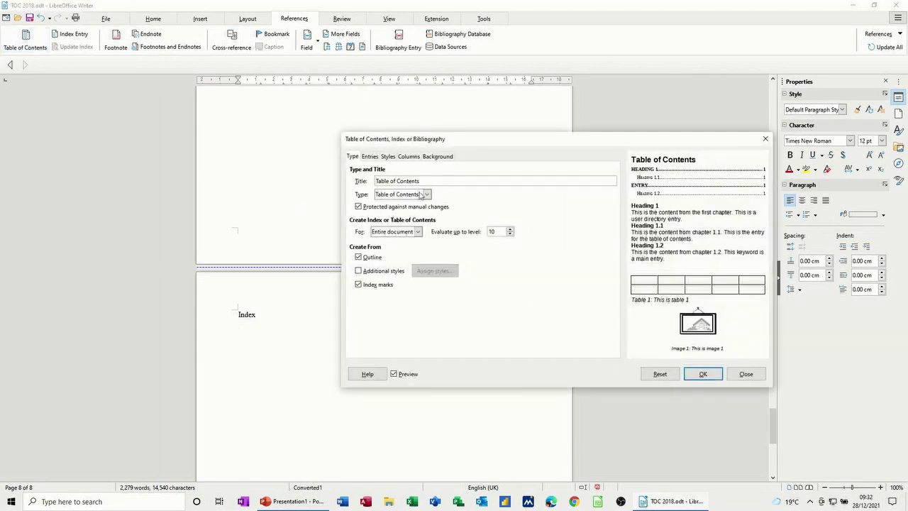
pyautogui.moveTo(436, 144); pyautogui.dragTo(365, 130)
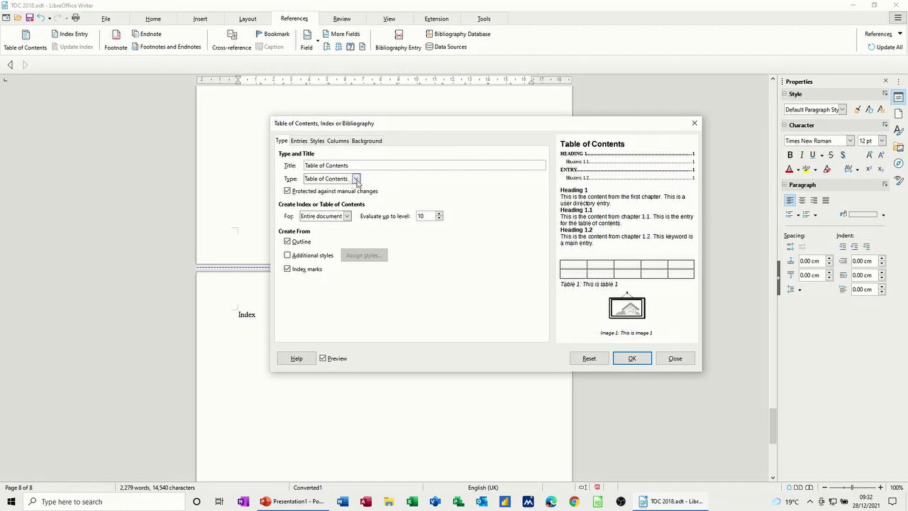
pyautogui.click(356, 179)
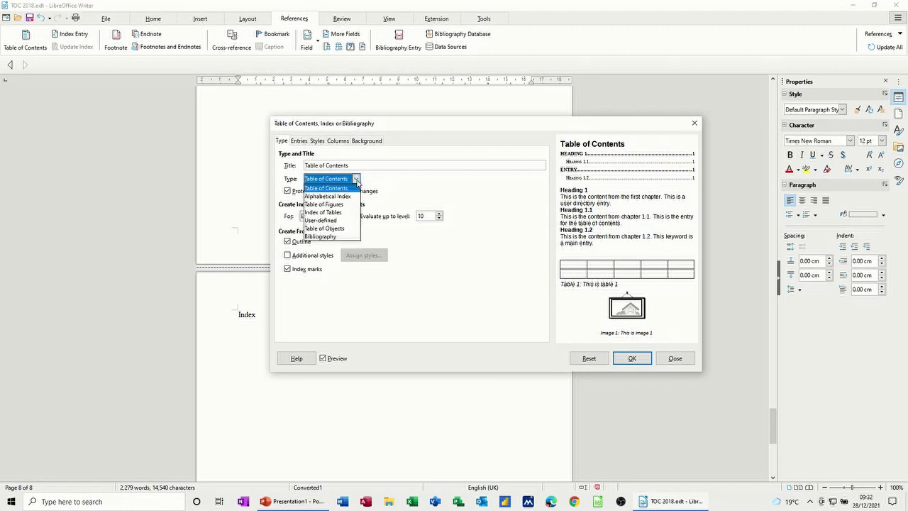
pyautogui.click(325, 196)
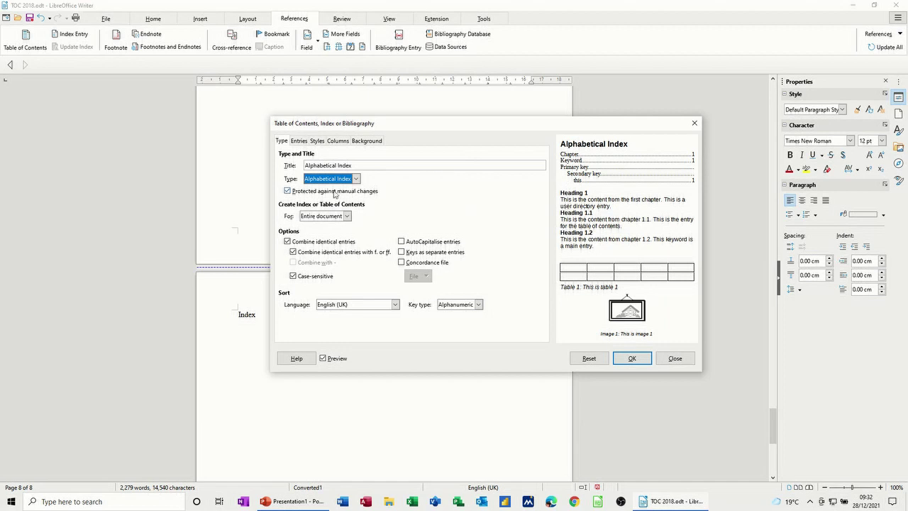
pyautogui.click(630, 359)
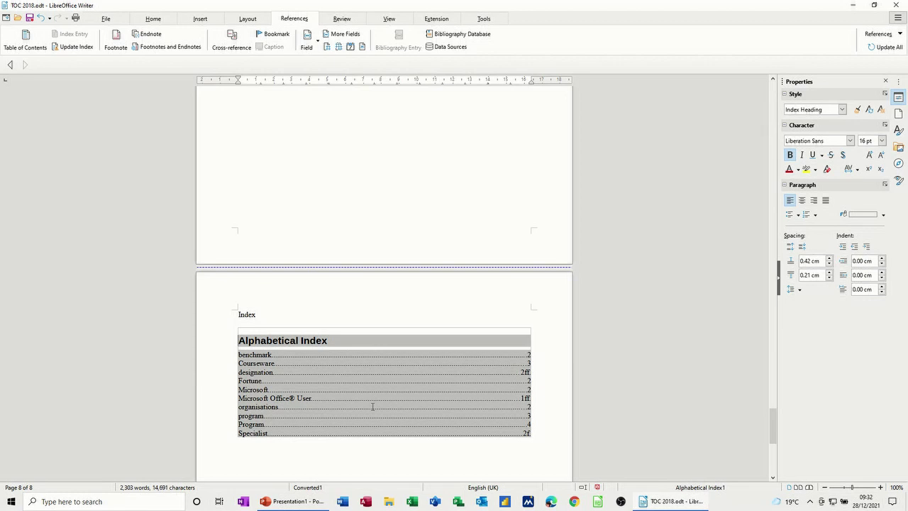
pyautogui.hotkey('ctrl', 'z')
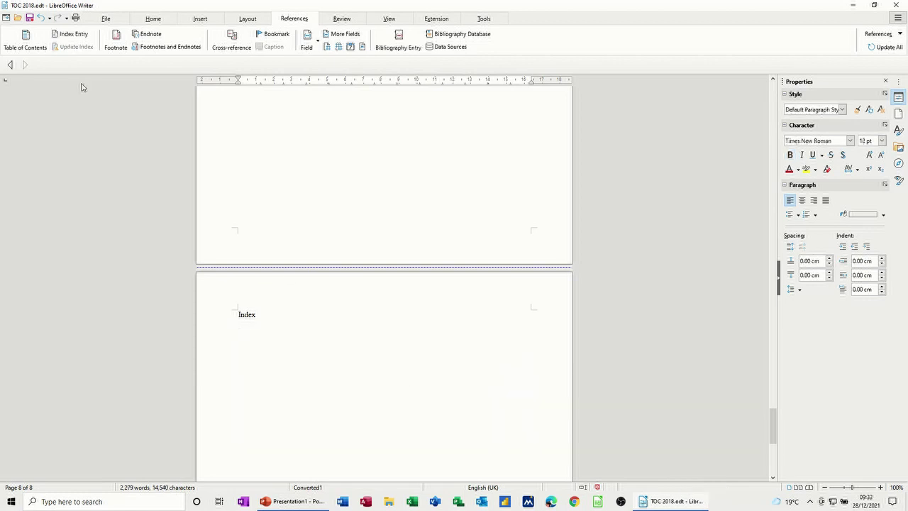
# Insert an alphabetical index laid out in two columns beneath the Index heading on the last page.
pyautogui.click(27, 42)
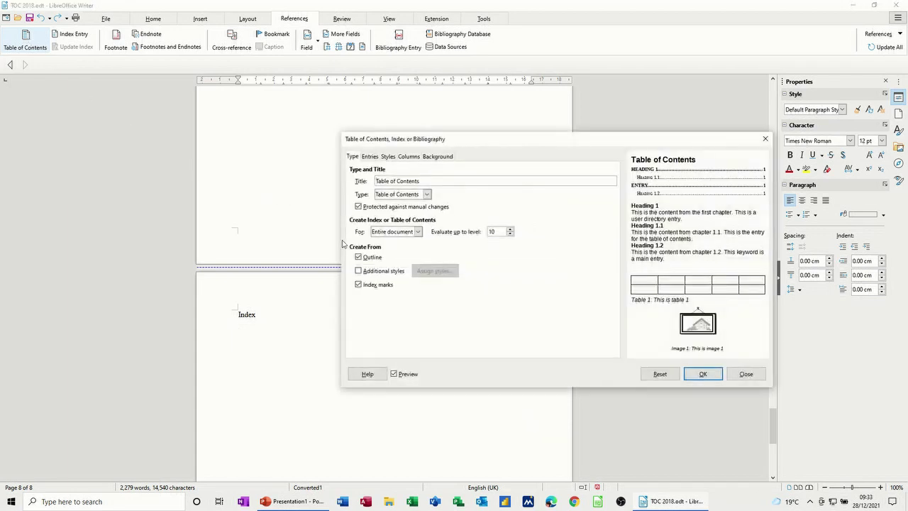
pyautogui.click(428, 196)
pyautogui.click(419, 213)
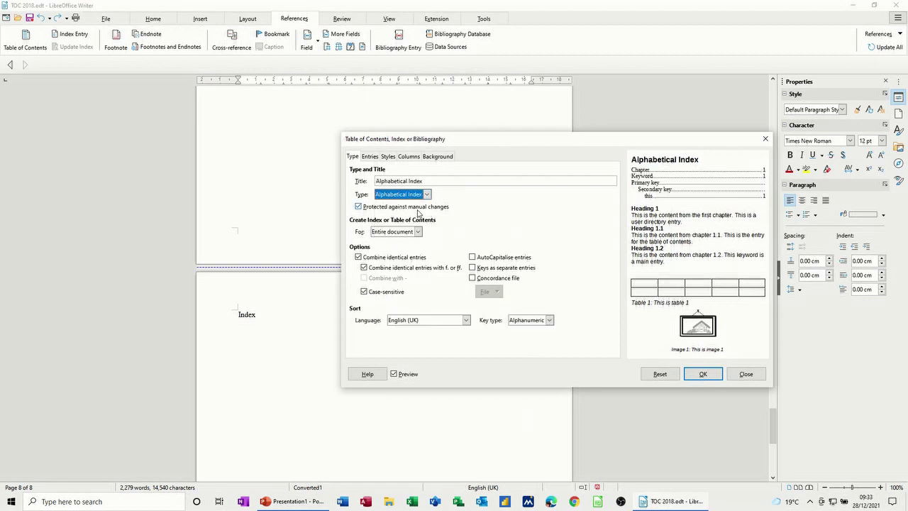
pyautogui.click(408, 156)
pyautogui.click(445, 186)
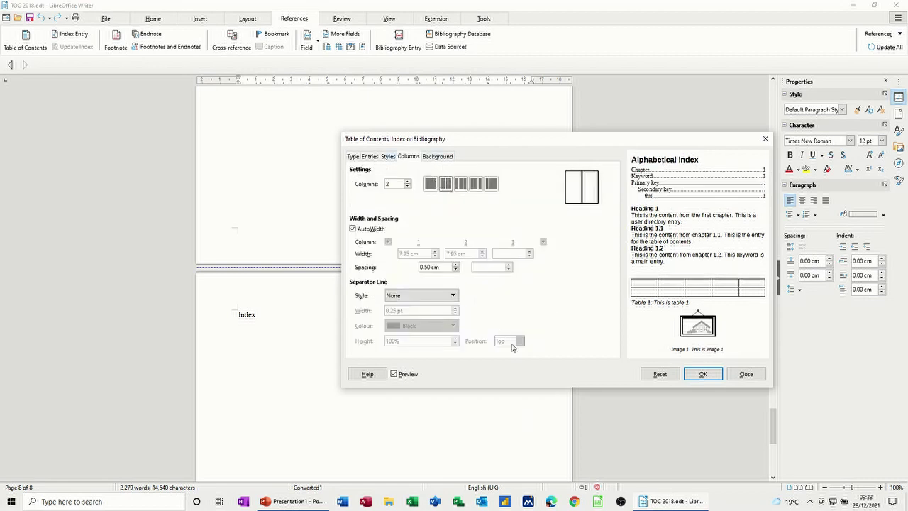
pyautogui.click(702, 377)
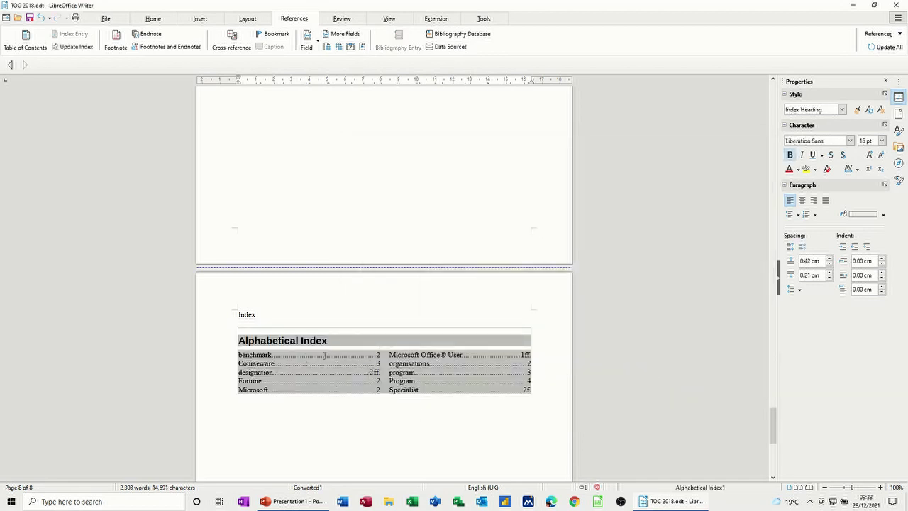
# Review the marked index entries from the last page back to the table of contents on the first page.
pyautogui.scroll(15, 325, 355)
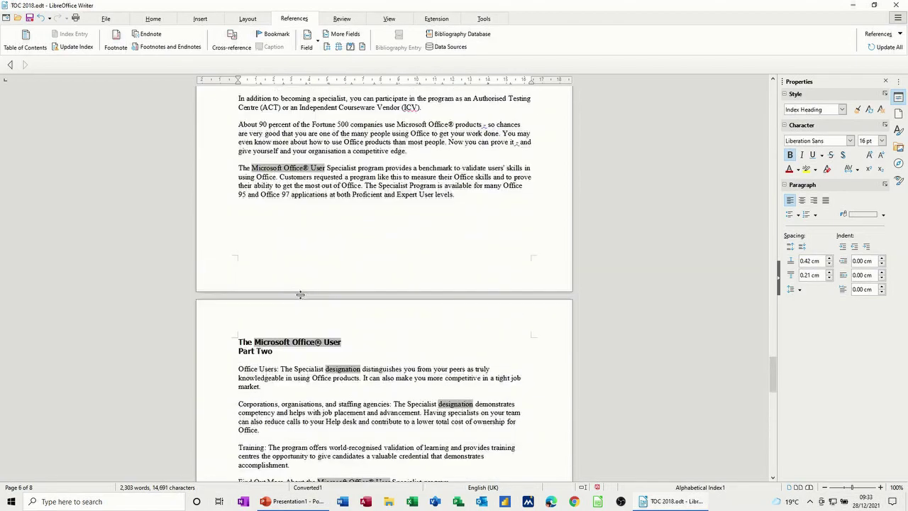
pyautogui.scroll(15, 300, 294)
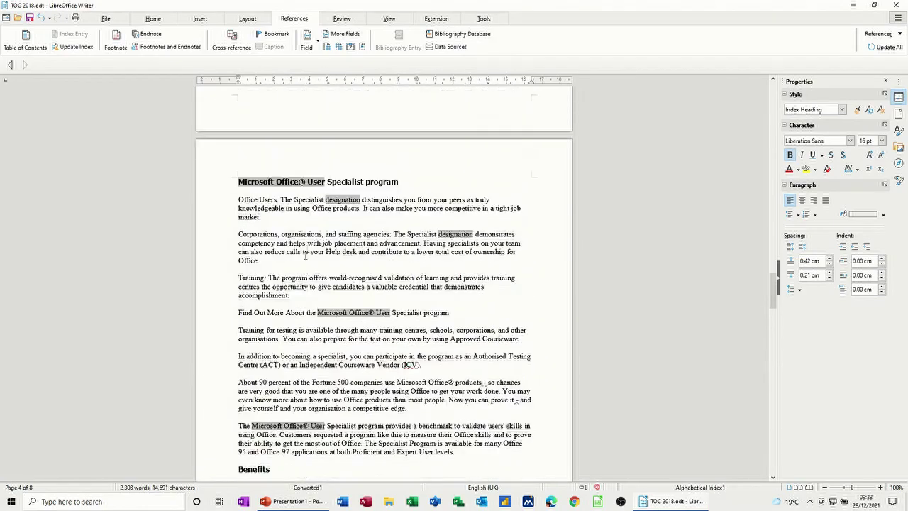
pyautogui.scroll(15, 306, 257)
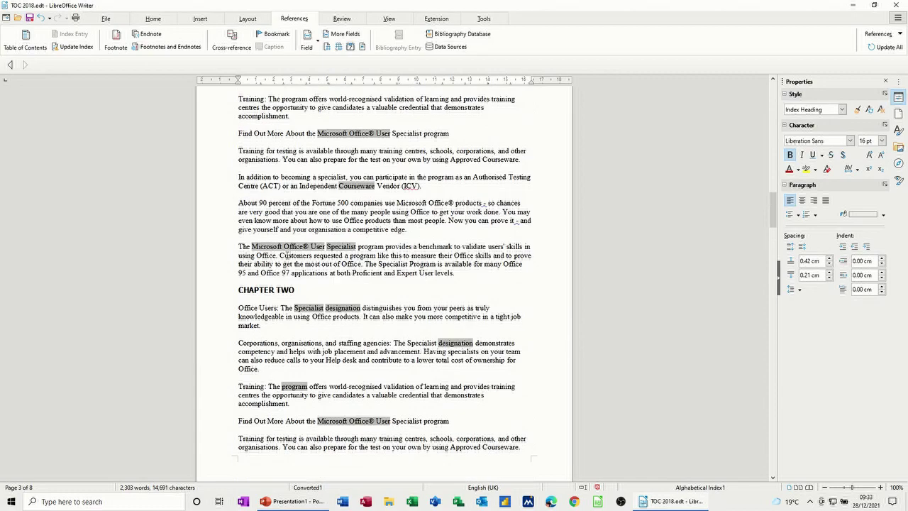
pyautogui.scroll(15, 288, 255)
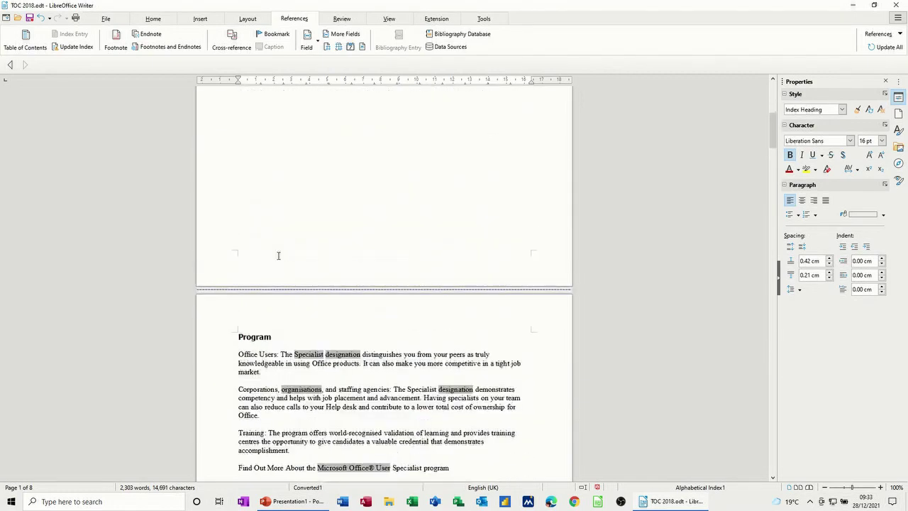
pyautogui.scroll(10, 279, 256)
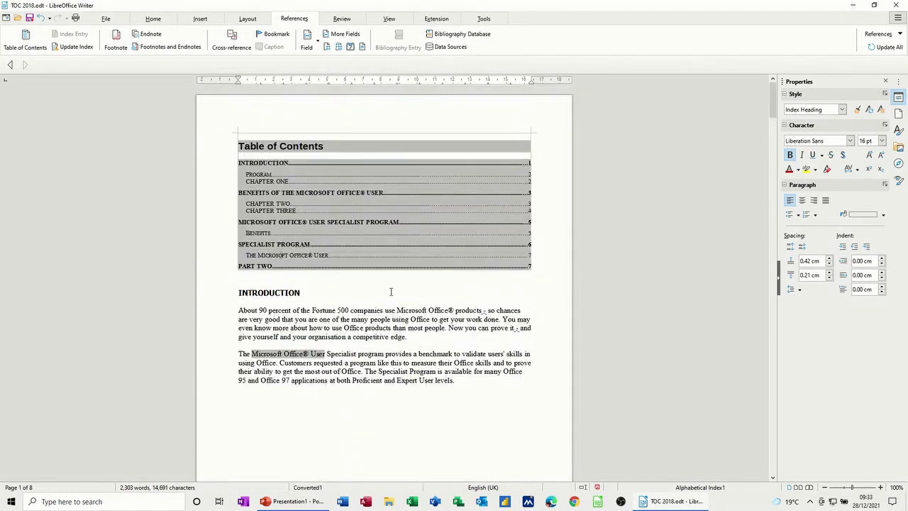